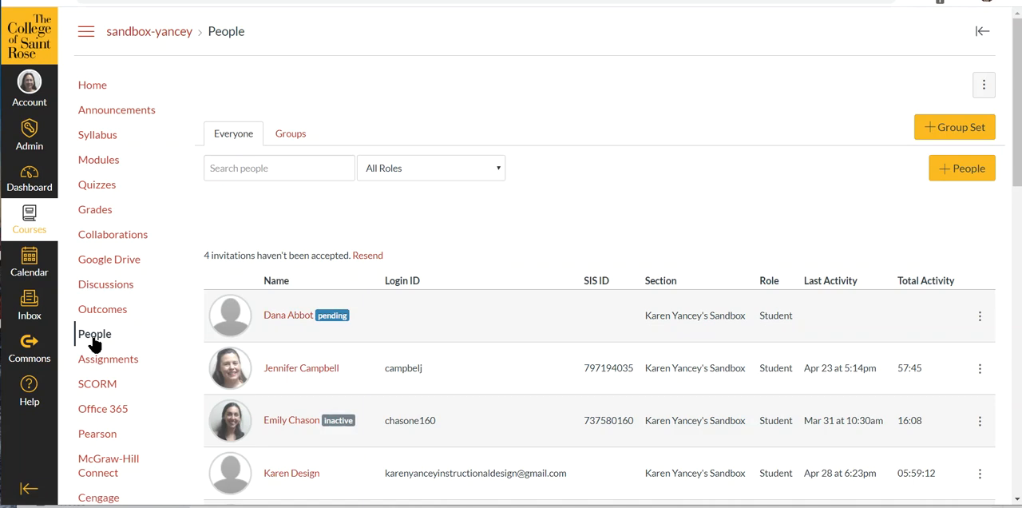
# - Create a group set named Group that splits the course's students into 2 groups
pyautogui.click(292, 136)
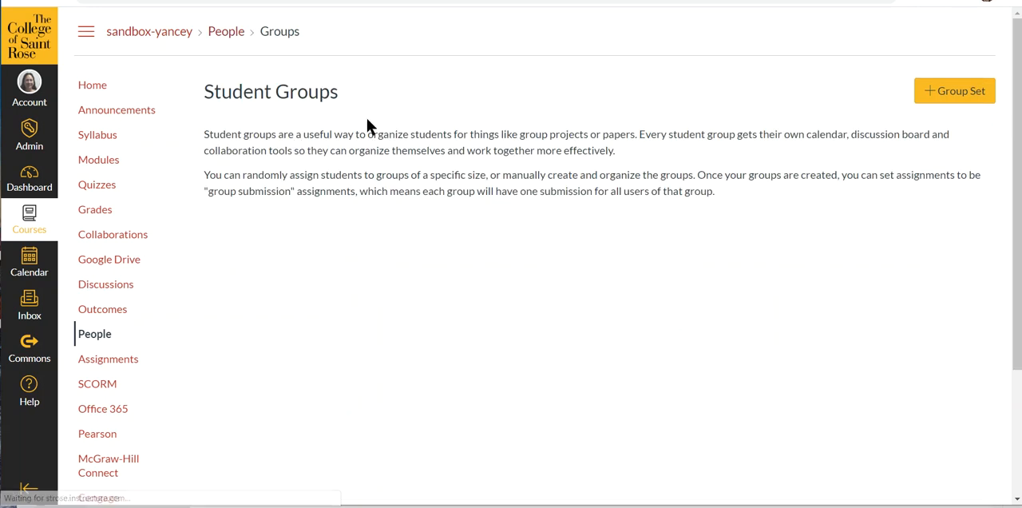
pyautogui.click(948, 94)
pyautogui.click(532, 162)
pyautogui.write('Group')
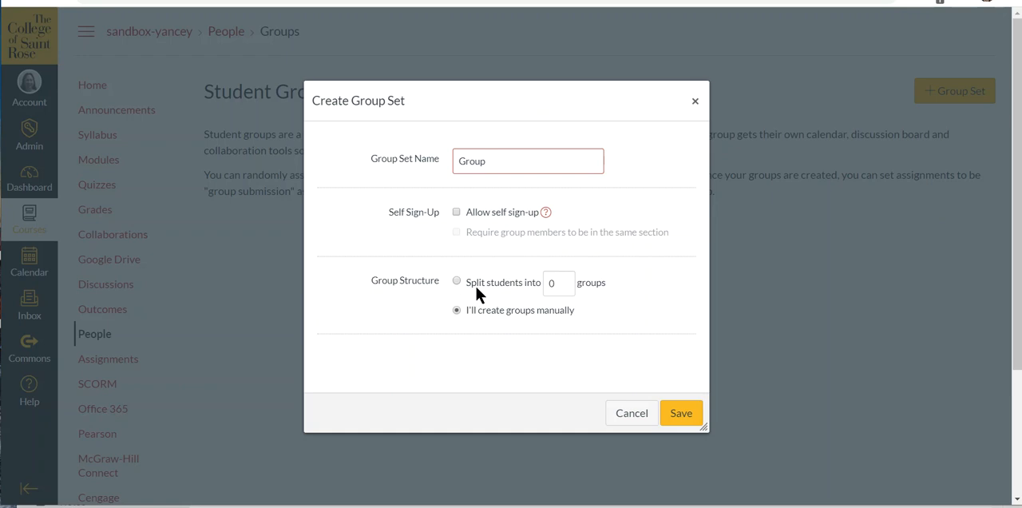
pyautogui.click(564, 280)
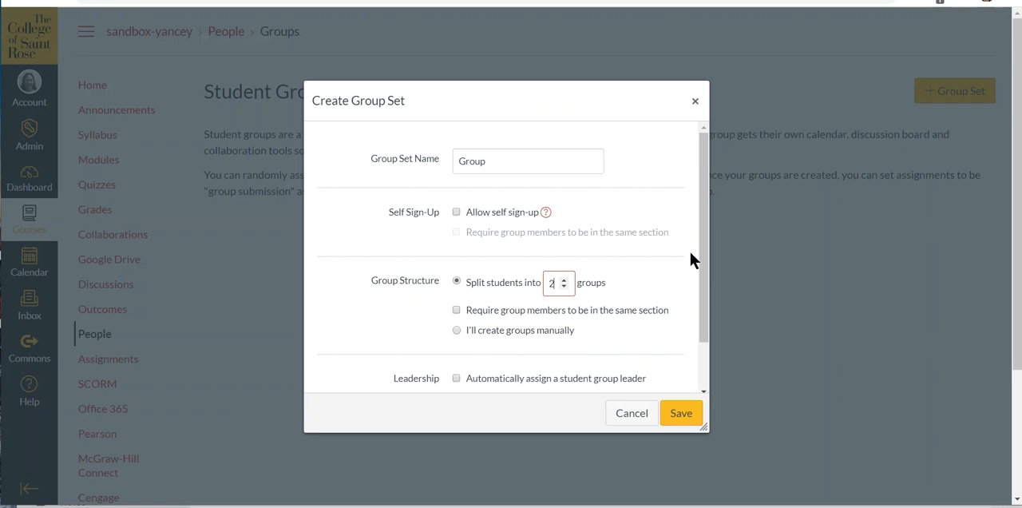
pyautogui.moveTo(703, 260); pyautogui.dragTo(701, 305)
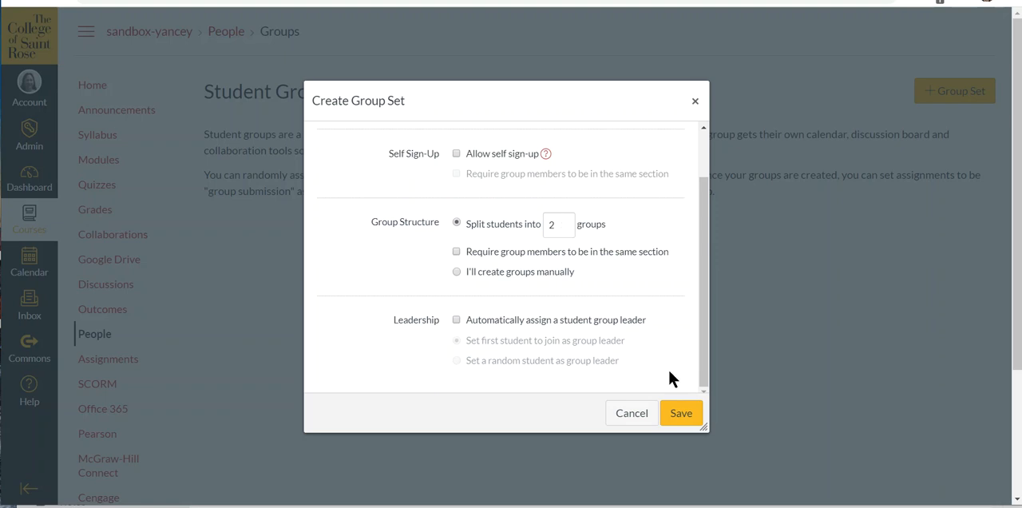
pyautogui.click(680, 412)
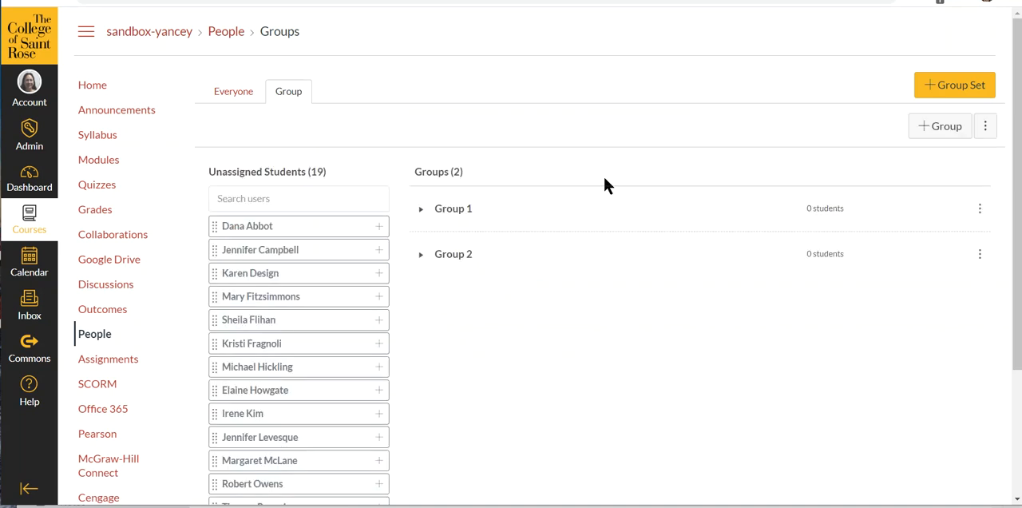
# - Expand Group 1 and Group 2 and move the middle student in Group 2's first row to Group 1
pyautogui.click(421, 210)
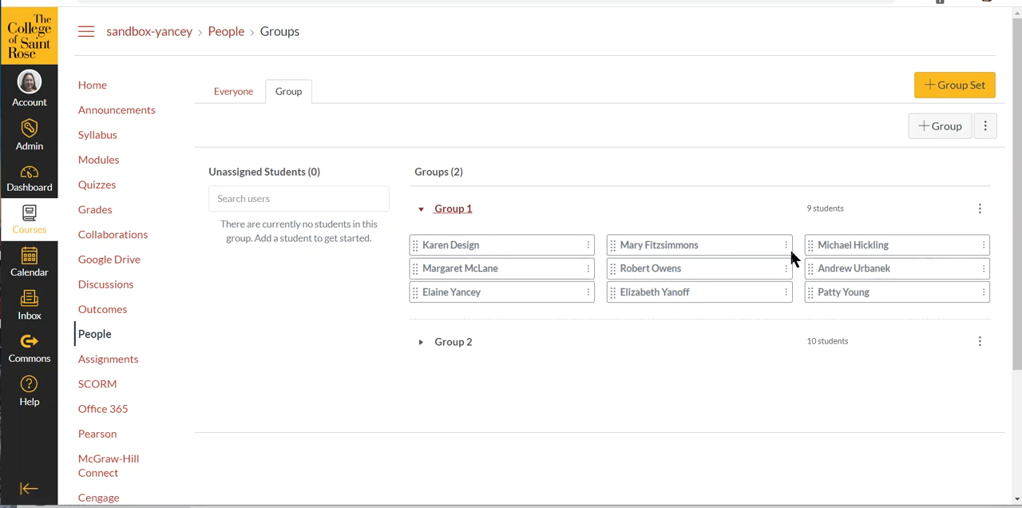
pyautogui.click(420, 342)
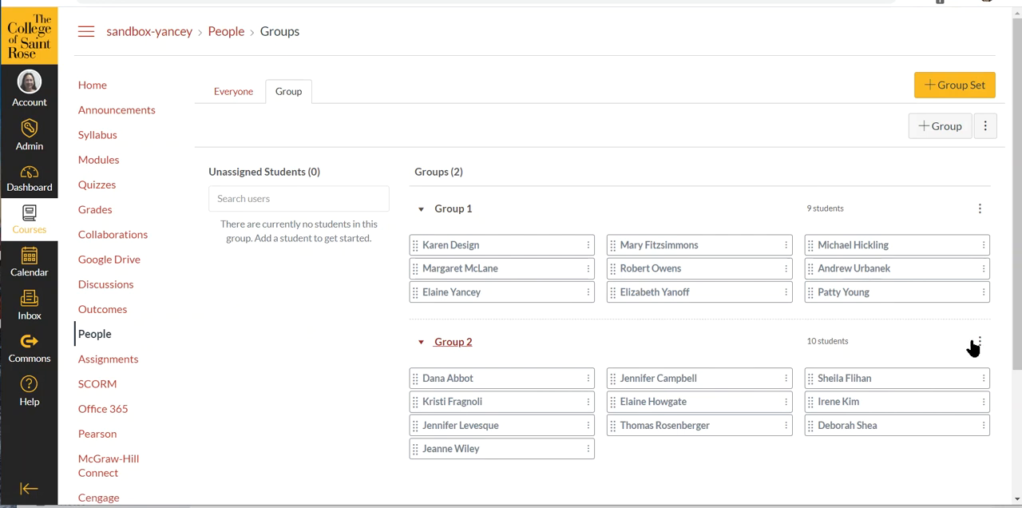
pyautogui.click(785, 380)
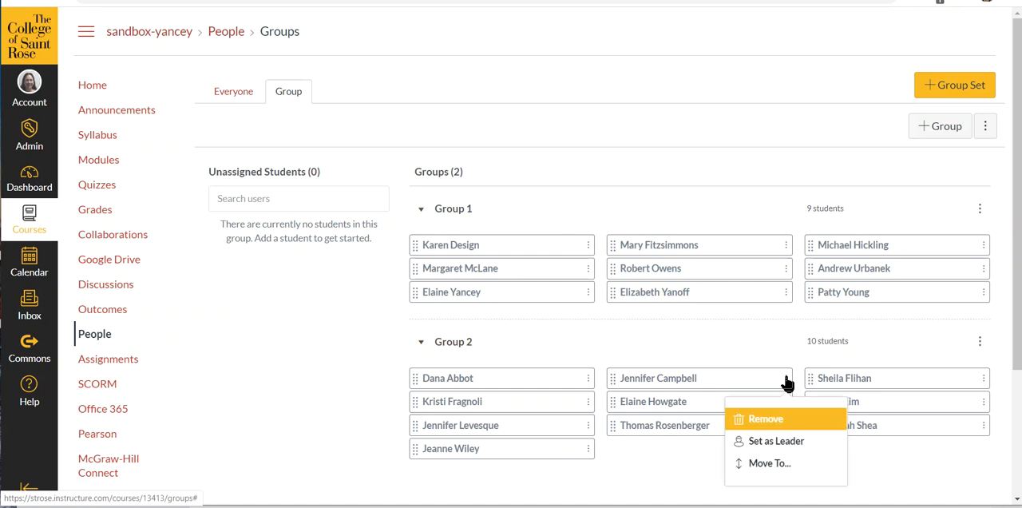
pyautogui.click(790, 463)
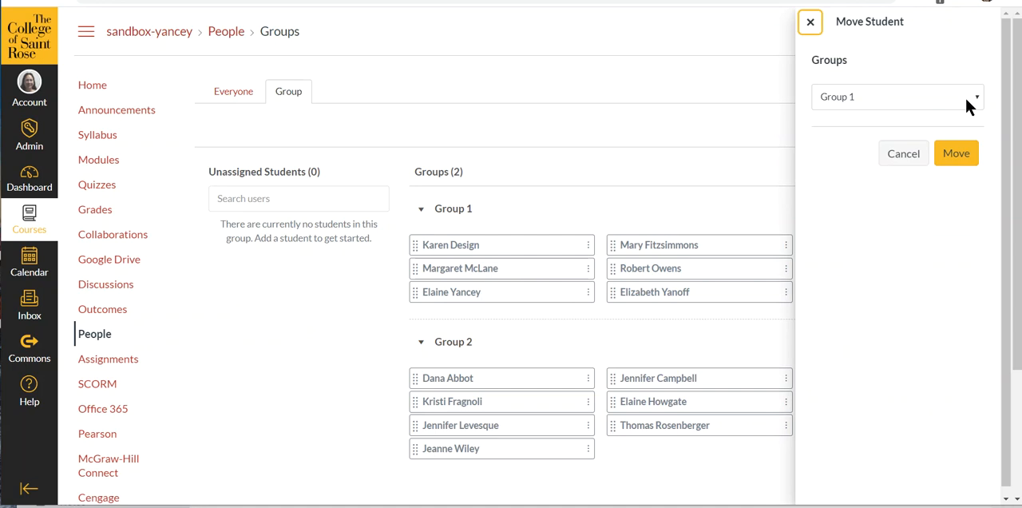
pyautogui.click(976, 99)
pyautogui.click(869, 97)
pyautogui.click(975, 98)
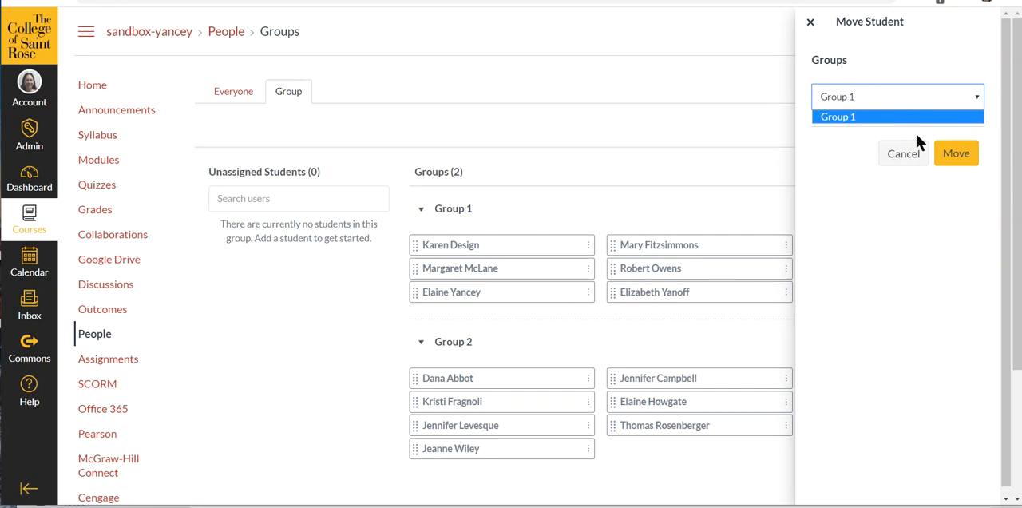
pyautogui.click(957, 160)
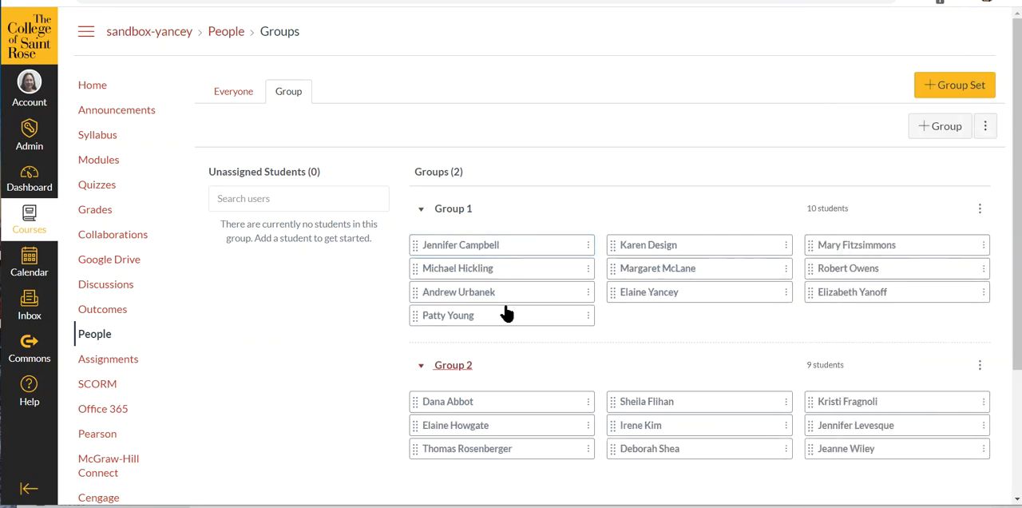
# - Move the middle student in Group 1's third row to Group 2
pyautogui.click(785, 292)
pyautogui.click(790, 376)
pyautogui.click(975, 96)
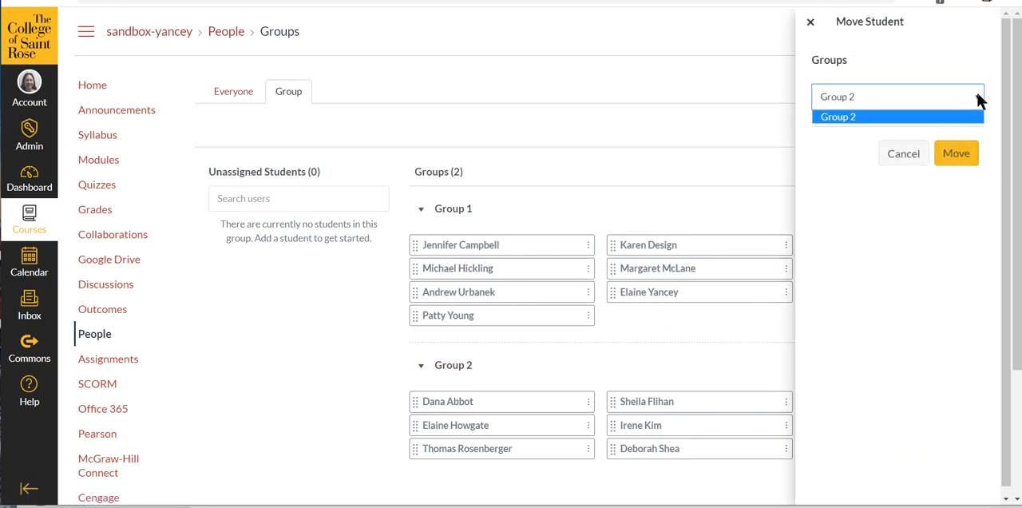
pyautogui.click(967, 120)
pyautogui.click(956, 154)
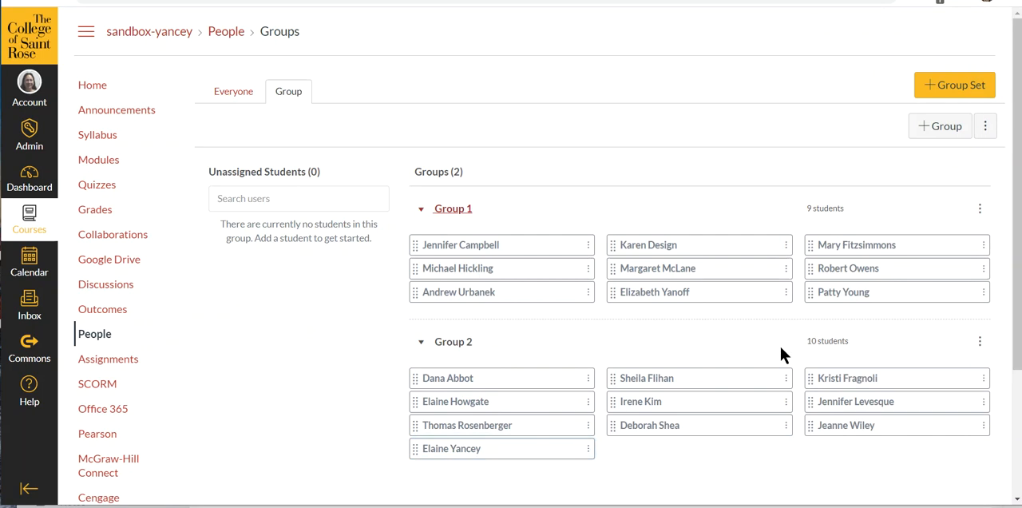
# - Remove the middle student in Group 1's first row and the middle student in Group 2's second row from their groups
pyautogui.click(787, 247)
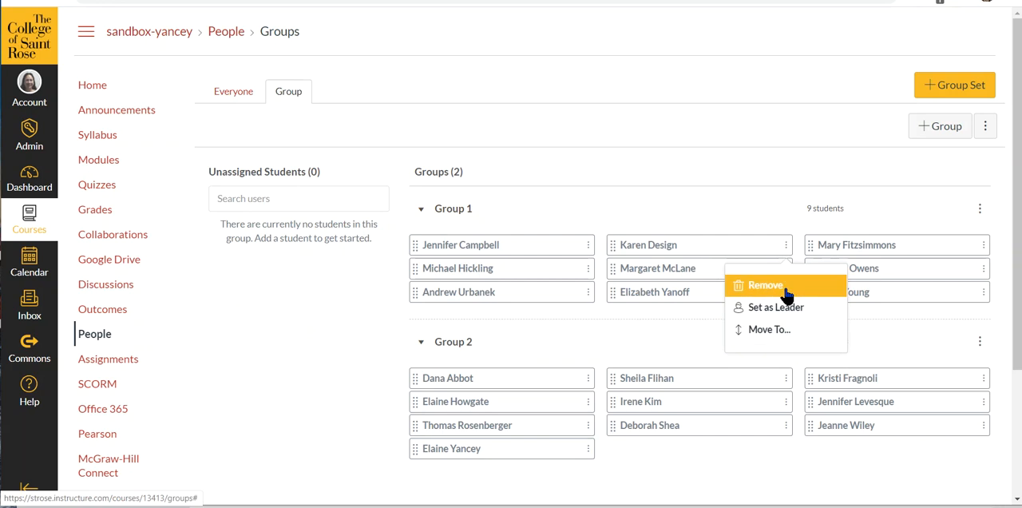
pyautogui.click(783, 292)
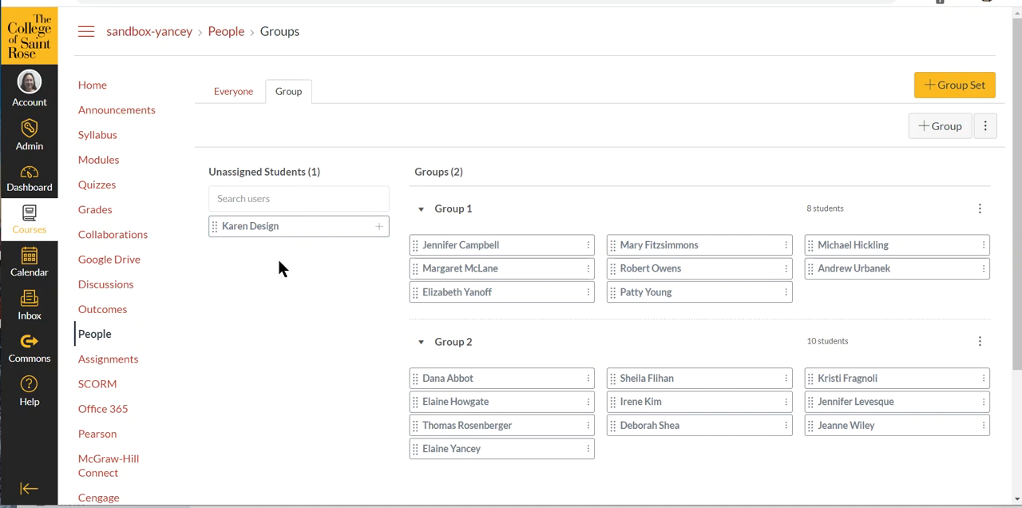
pyautogui.click(785, 402)
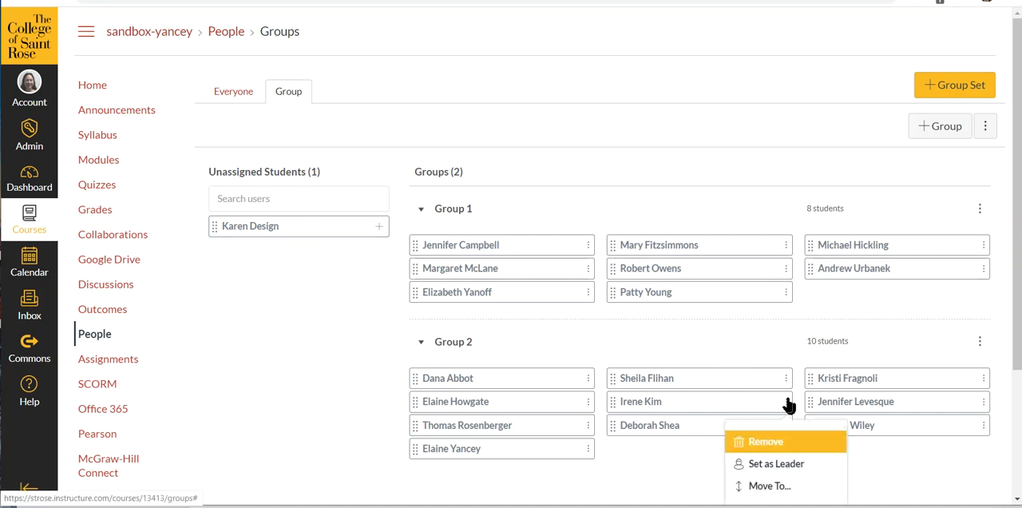
pyautogui.click(787, 442)
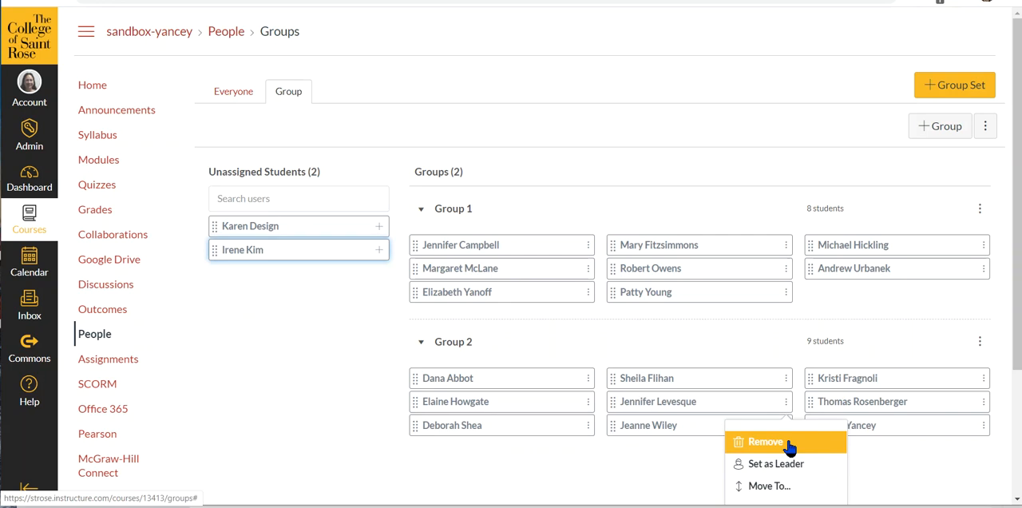
pyautogui.click(891, 378)
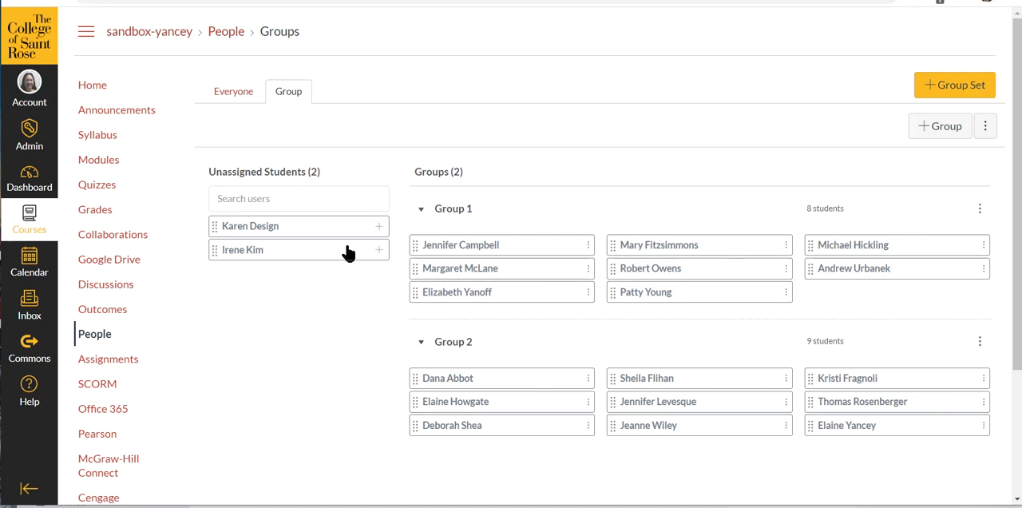
# - Create a second group set named Project with groups created manually
pyautogui.click(941, 91)
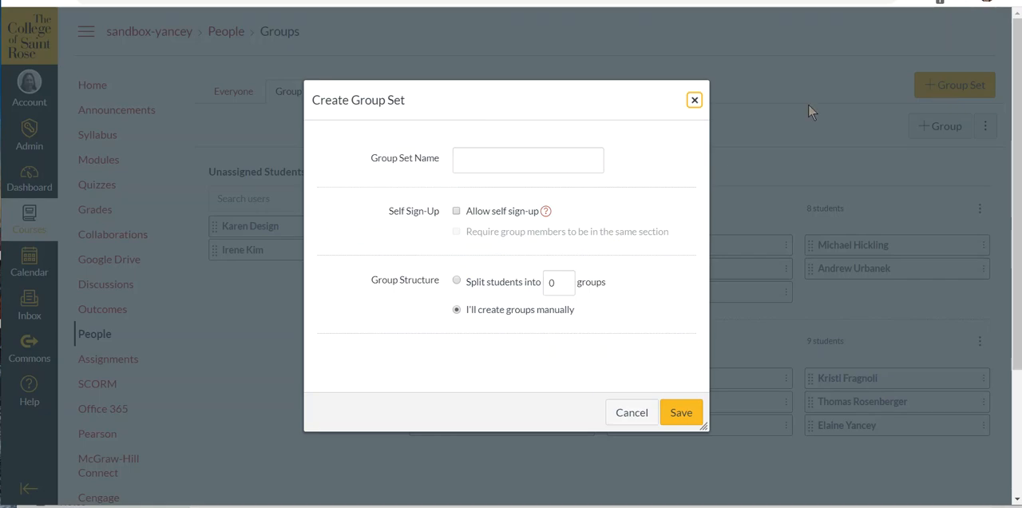
pyautogui.click(561, 161)
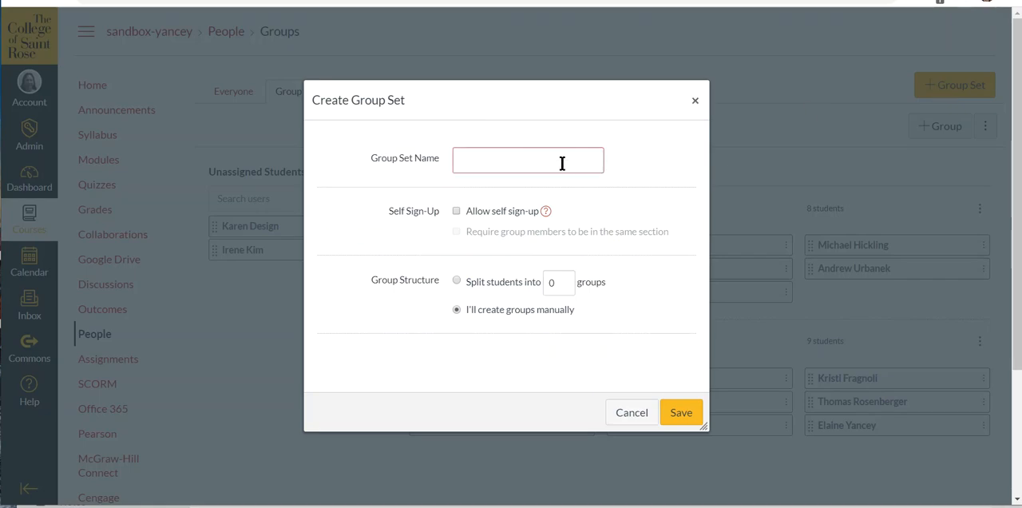
pyautogui.write('LP')
pyautogui.press('BackSpace')
pyautogui.press('BackSpace')
pyautogui.press('BackSpace')
pyautogui.write('Project')
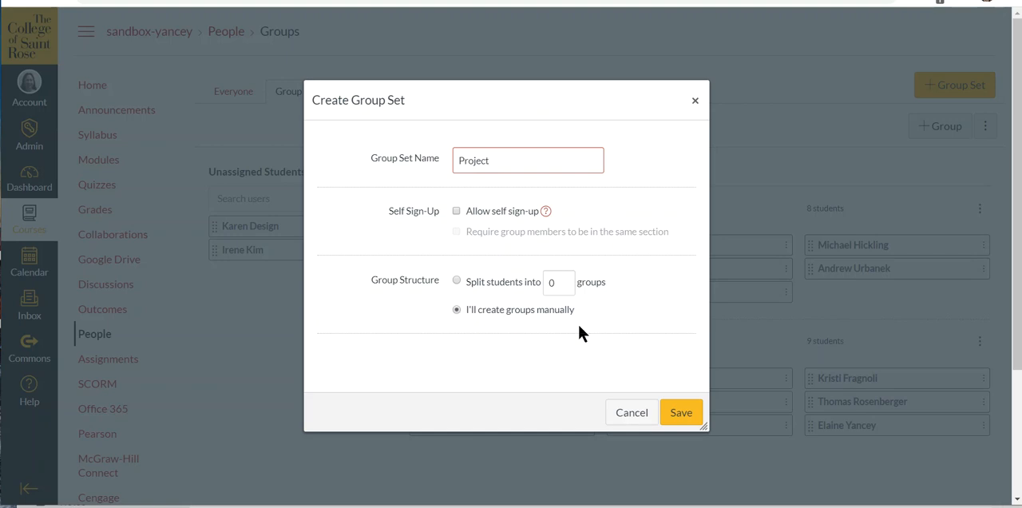
pyautogui.click(678, 415)
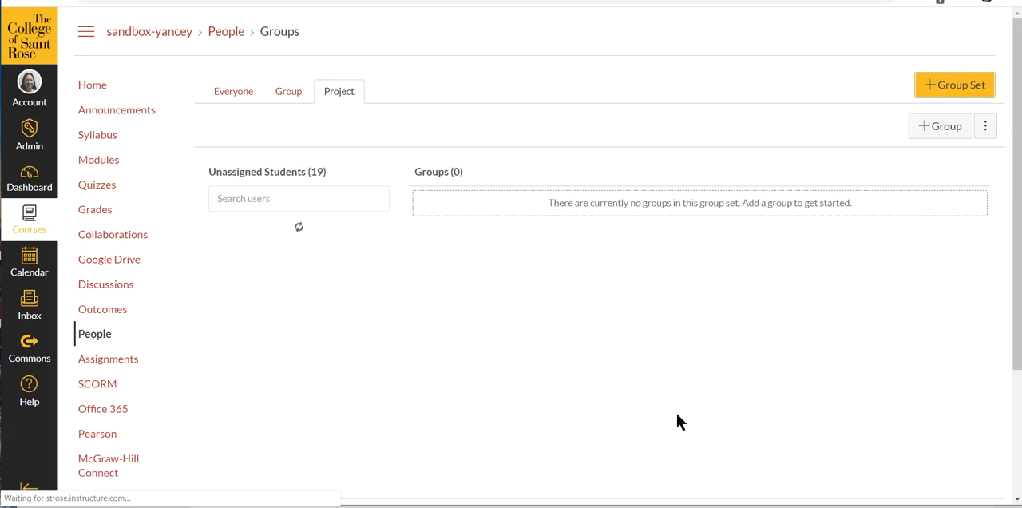
# - Add a group named Project A to the Project set, limited to 4 members
pyautogui.scroll(-2, 578, 131)
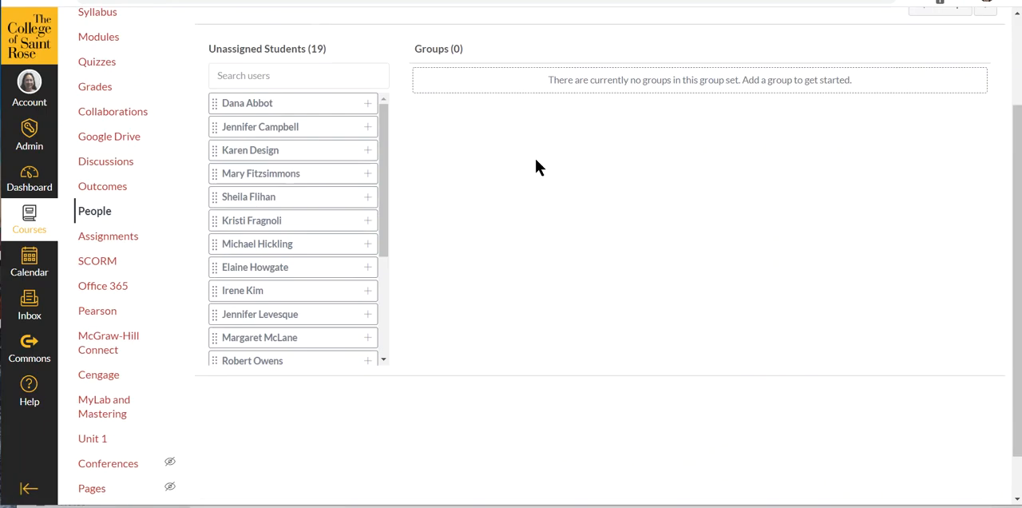
pyautogui.scroll(1, 718, 152)
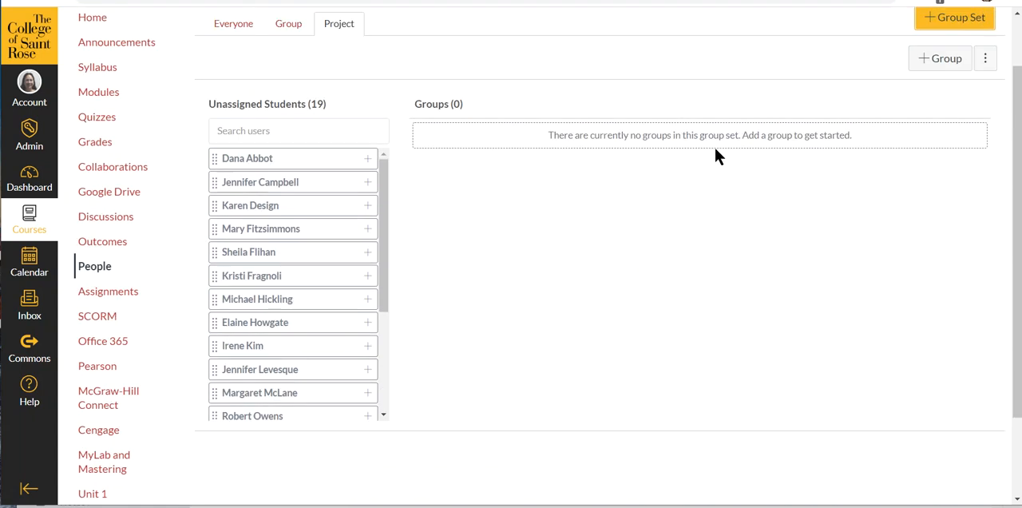
pyautogui.click(939, 64)
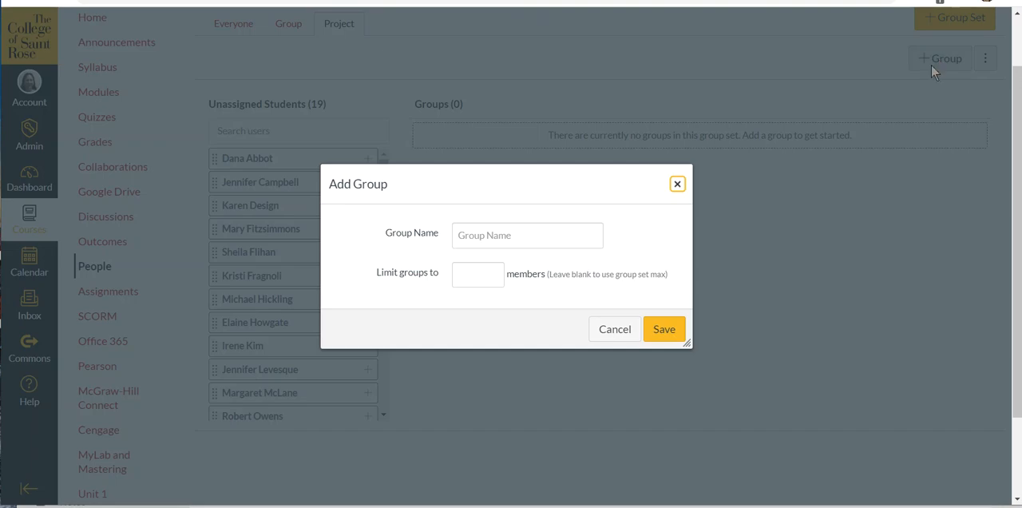
pyautogui.click(549, 237)
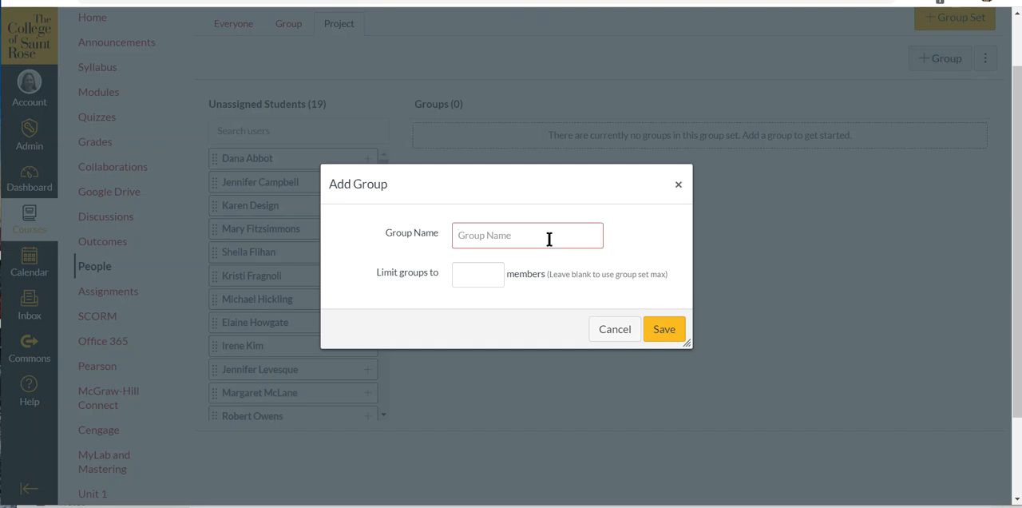
pyautogui.write('Project A')
pyautogui.click(499, 276)
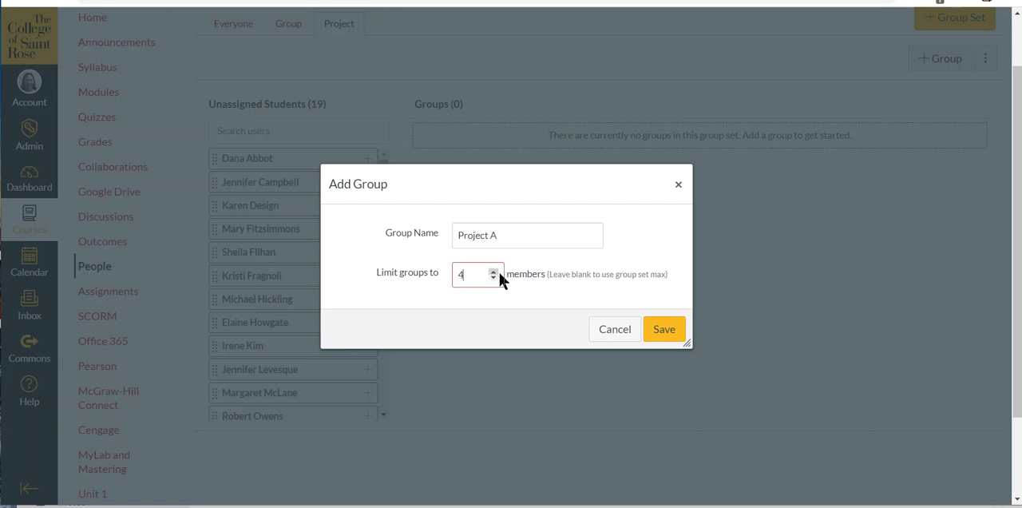
pyautogui.click(662, 333)
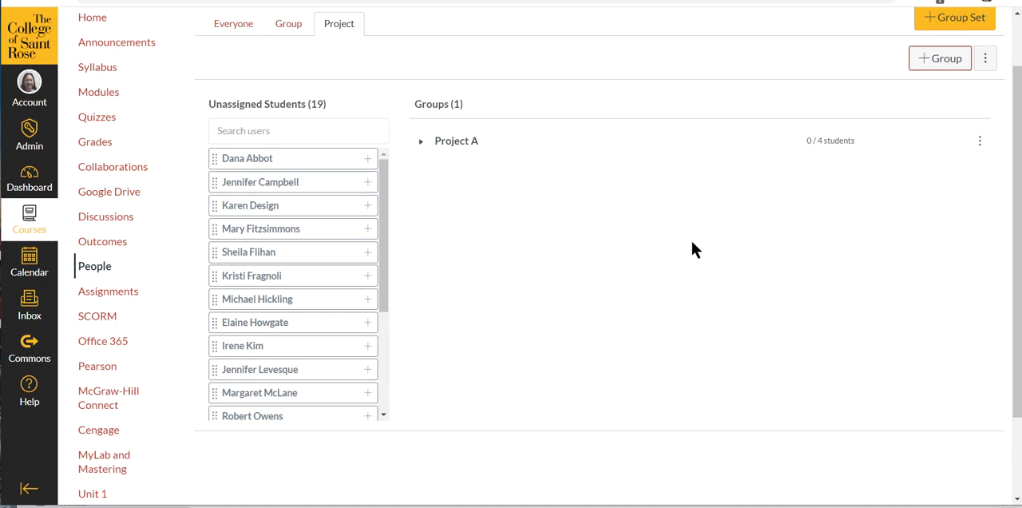
# - Expand Project A and assign the first four unassigned students to it
pyautogui.click(422, 144)
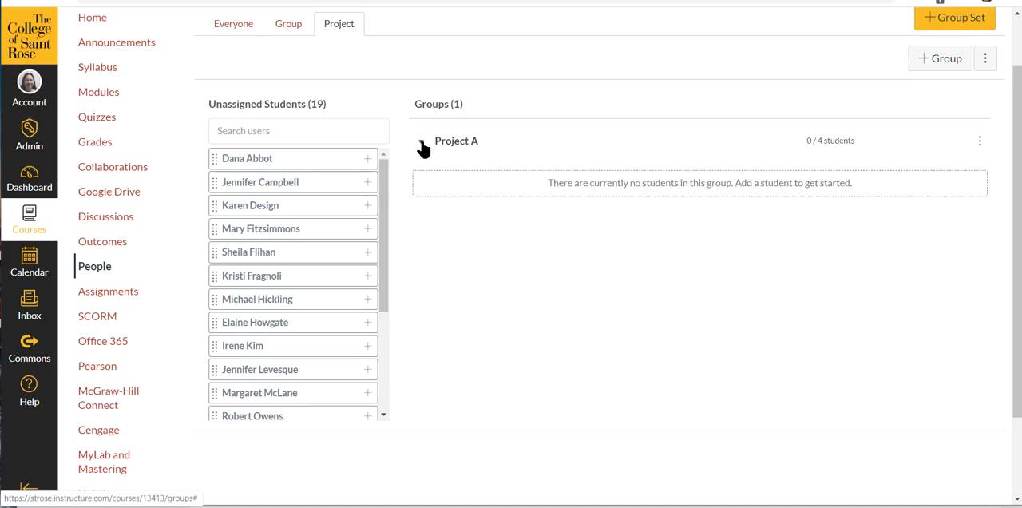
pyautogui.moveTo(274, 161); pyautogui.dragTo(578, 186)
pyautogui.moveTo(290, 165); pyautogui.dragTo(735, 186)
pyautogui.moveTo(315, 164); pyautogui.dragTo(771, 182)
pyautogui.moveTo(311, 161); pyautogui.dragTo(795, 222)
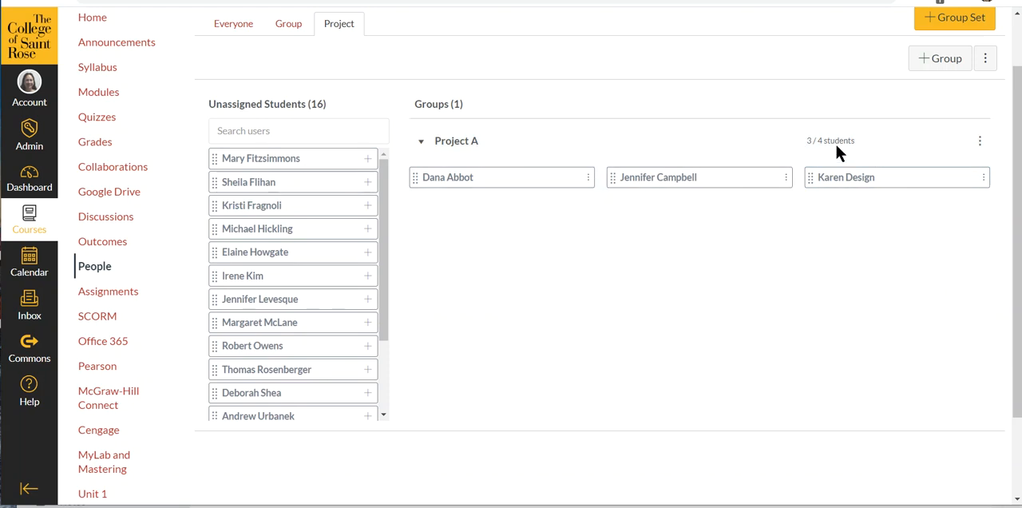
pyautogui.moveTo(280, 162); pyautogui.dragTo(570, 188)
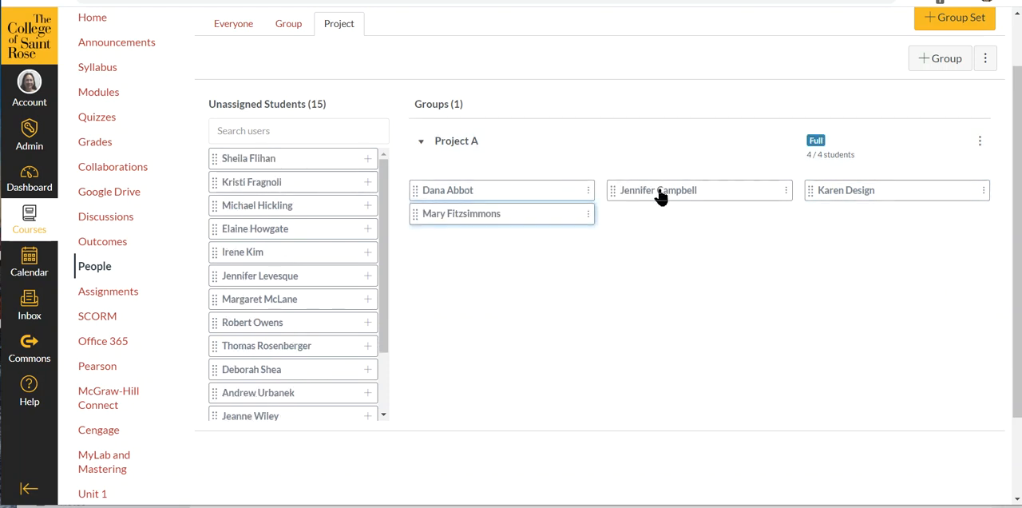
# - Add a group named Project B to the Project set, limited to 4 members
pyautogui.click(952, 62)
pyautogui.click(582, 233)
pyautogui.write('Project B')
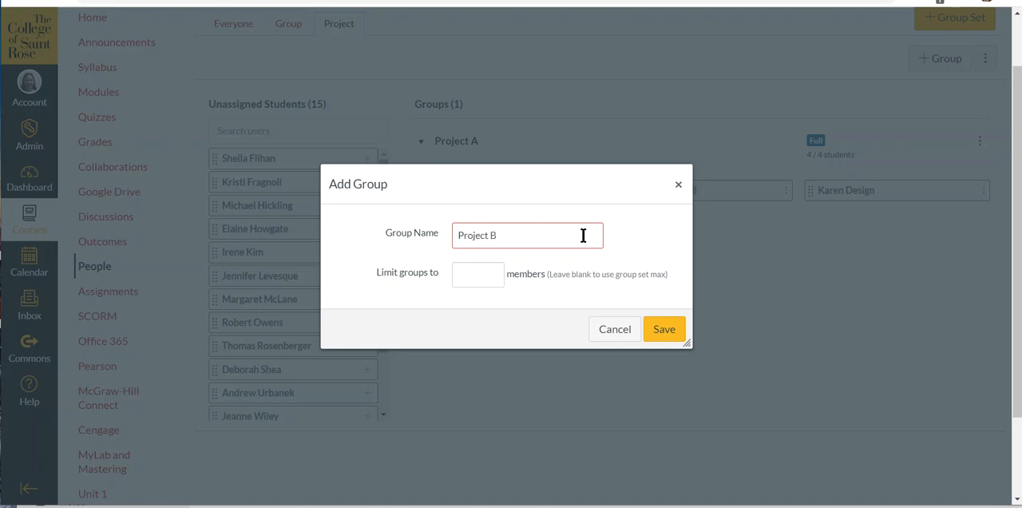
pyautogui.click(493, 271)
pyautogui.click(492, 272)
pyautogui.click(492, 271)
pyautogui.click(493, 272)
pyautogui.click(663, 330)
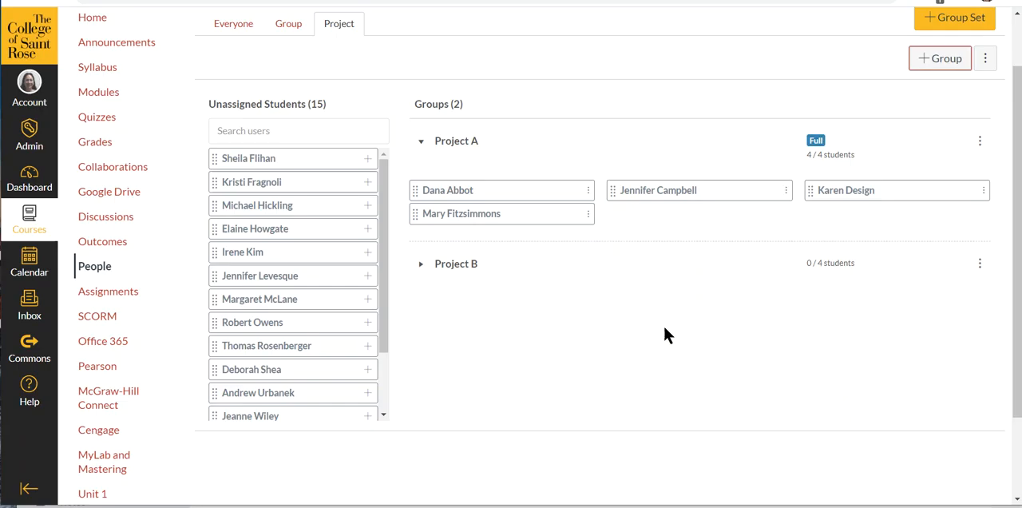
# - Assign the first, second, fourth and fifth unassigned students to Project B, expanding the group to show its members
pyautogui.moveTo(246, 160); pyautogui.dragTo(591, 295)
pyautogui.moveTo(292, 164); pyautogui.dragTo(545, 283)
pyautogui.moveTo(268, 183); pyautogui.dragTo(535, 276)
pyautogui.click(419, 266)
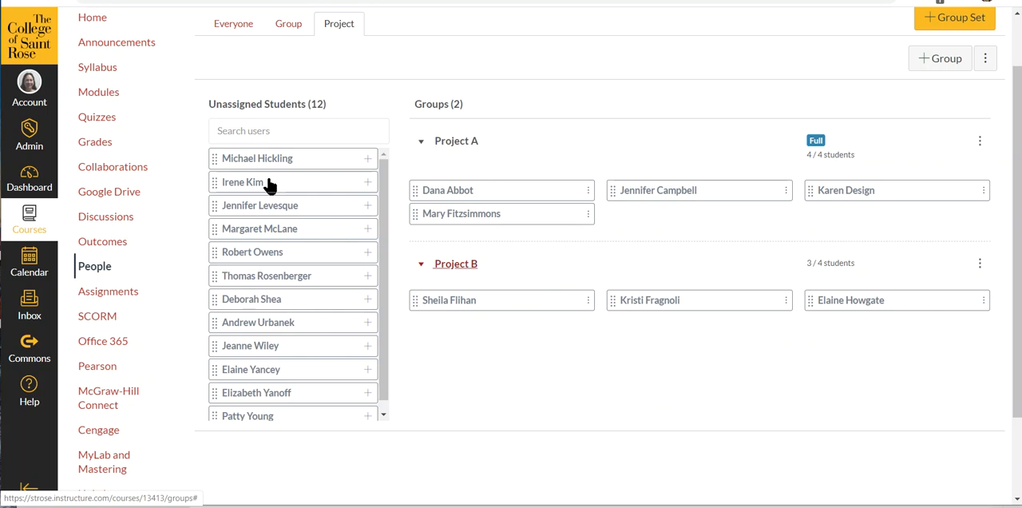
pyautogui.moveTo(263, 189); pyautogui.dragTo(543, 333)
pyautogui.moveTo(299, 192); pyautogui.dragTo(788, 314)
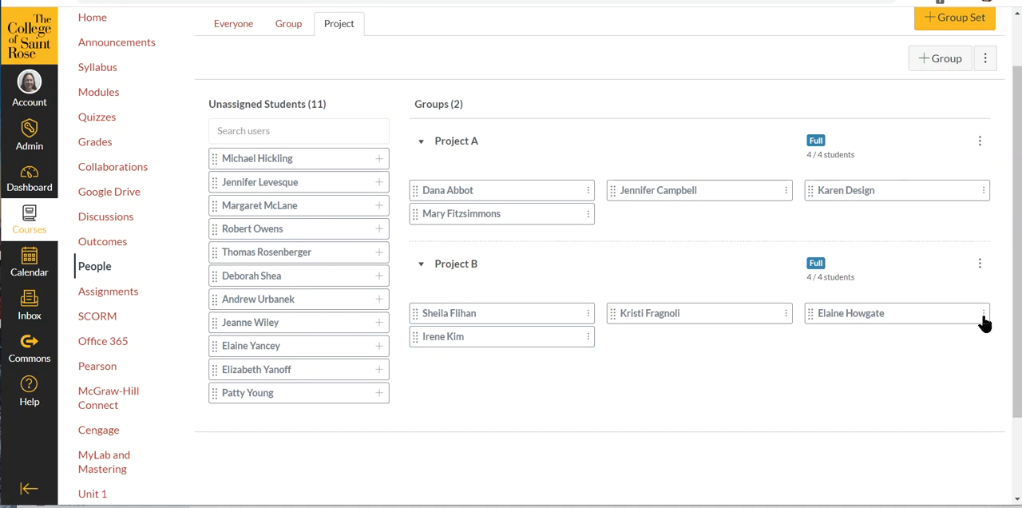
# - Delete the Project A group from the Project set and confirm its removal
pyautogui.scroll(1, 919, 249)
pyautogui.click(985, 127)
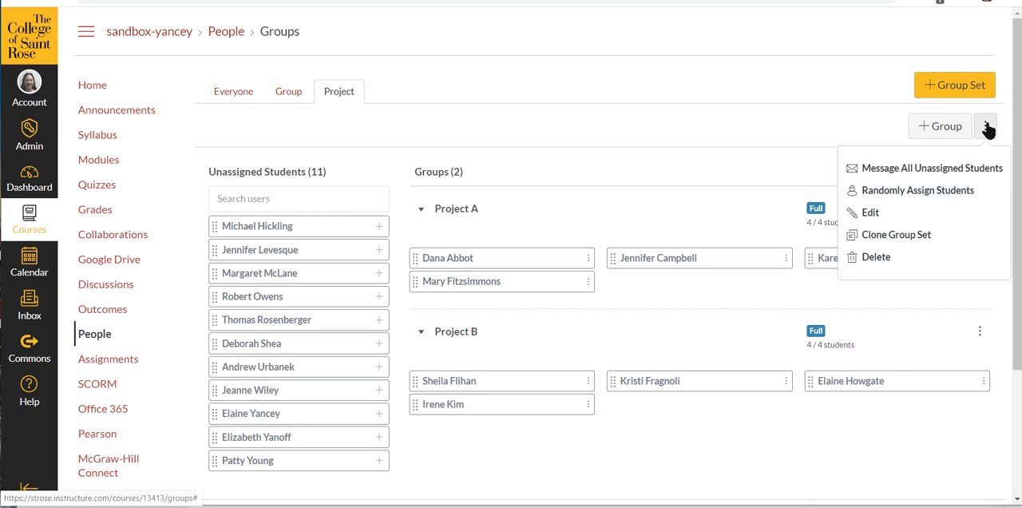
pyautogui.click(986, 127)
pyautogui.click(980, 210)
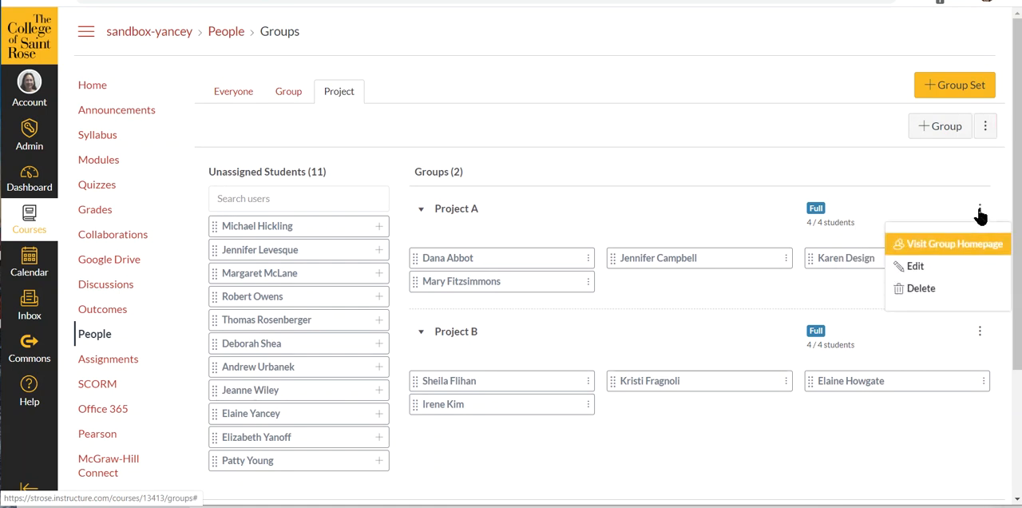
pyautogui.click(920, 288)
pyautogui.click(581, 72)
# - Delete the entire Project group set and confirm the deletion
pyautogui.click(986, 128)
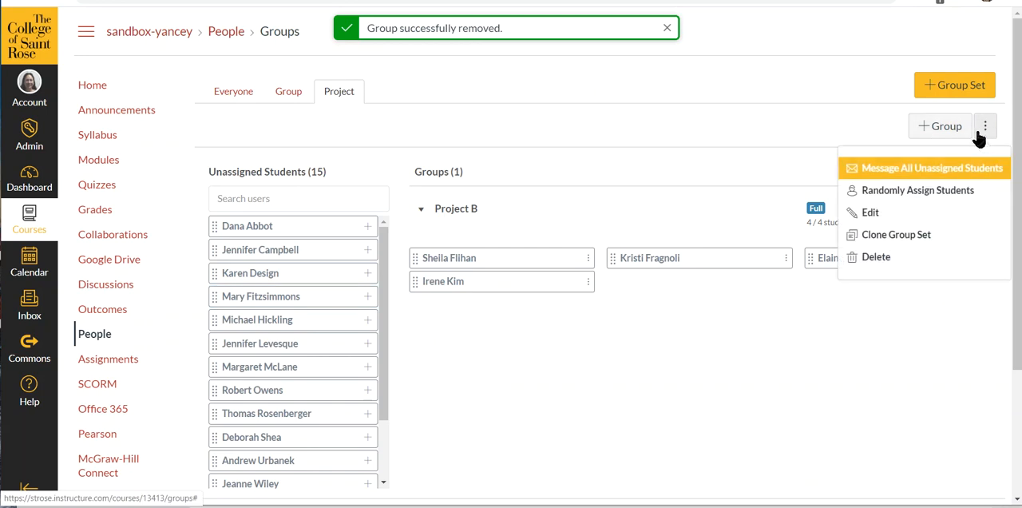
pyautogui.click(889, 260)
pyautogui.click(580, 70)
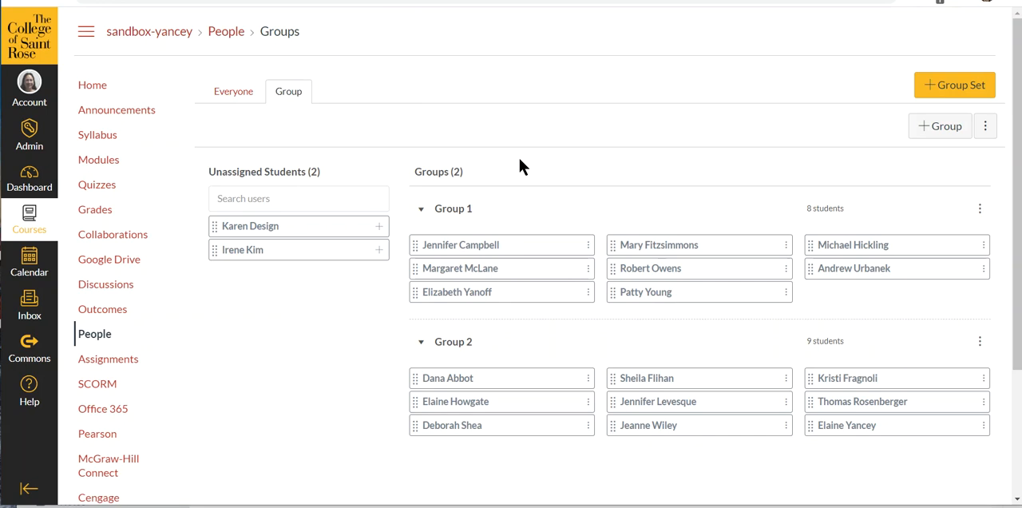
# - Visit the homepage of Group 1 and start a new announcement for that group
pyautogui.click(979, 209)
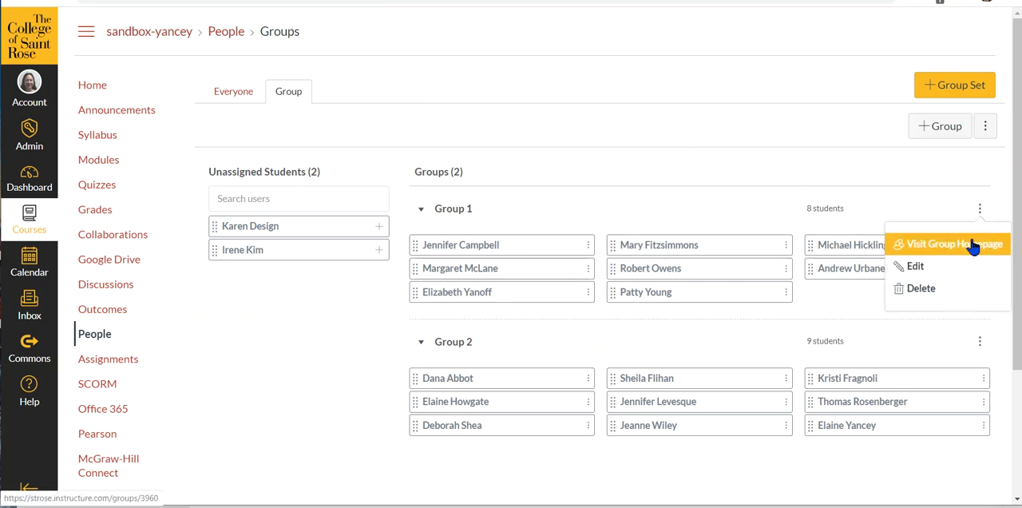
pyautogui.click(970, 251)
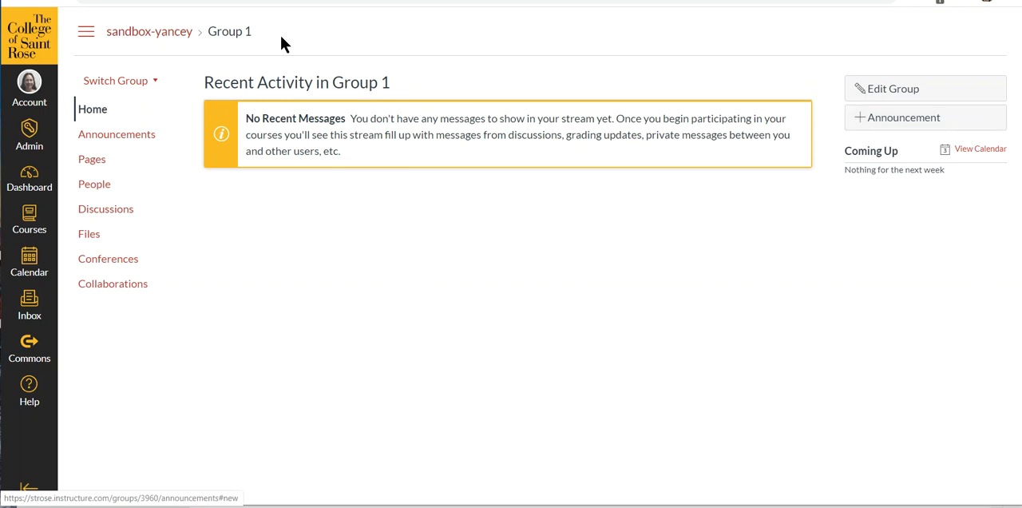
pyautogui.click(865, 126)
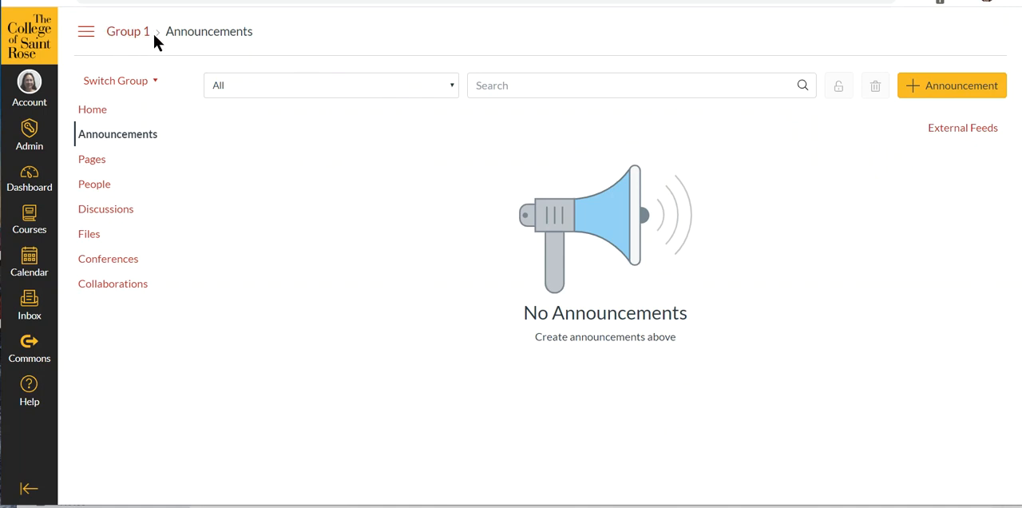
pyautogui.click(929, 93)
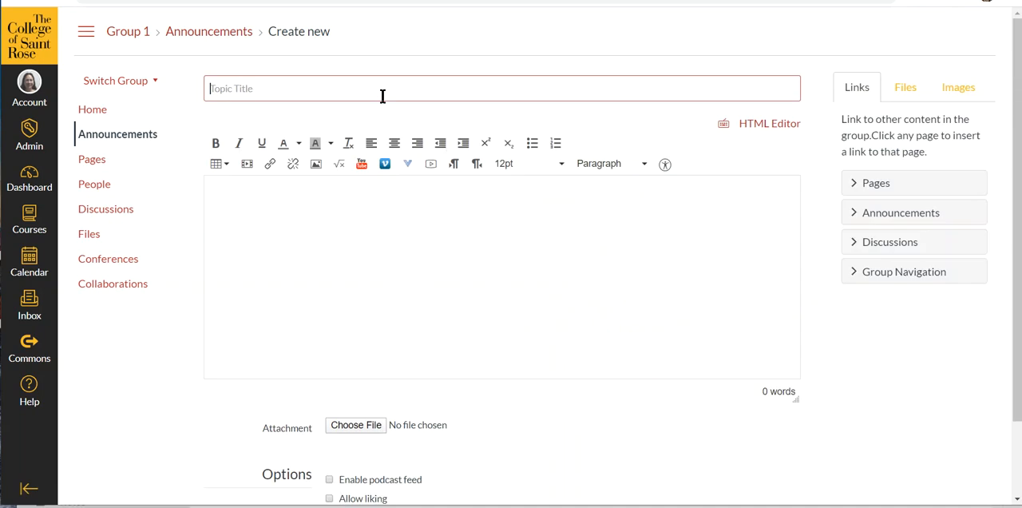
# - Title the group announcement "Announcement", enter "Hi" as its text, and save it
pyautogui.scroll(-1, 608, 266)
pyautogui.scroll(-2, 609, 266)
pyautogui.scroll(3, 599, 282)
pyautogui.click(352, 214)
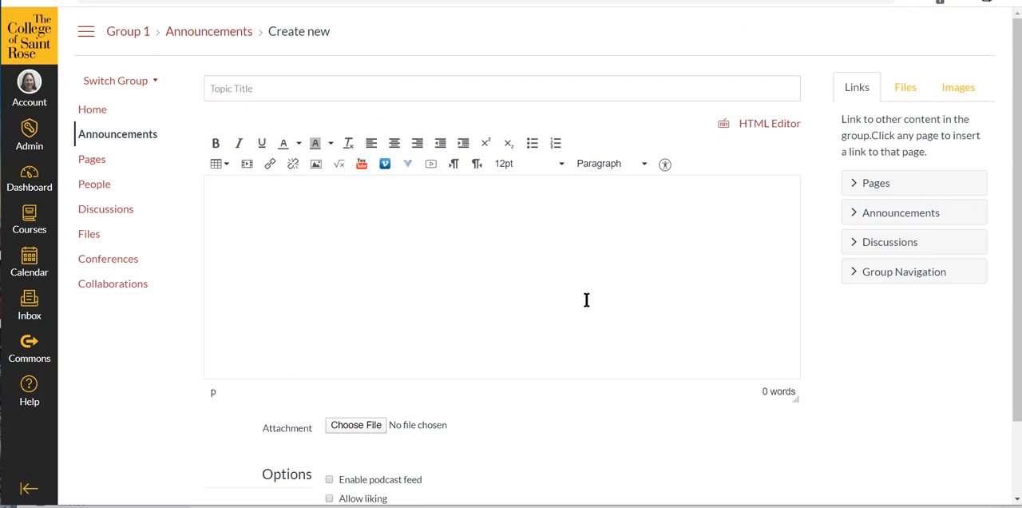
pyautogui.scroll(-2, 669, 295)
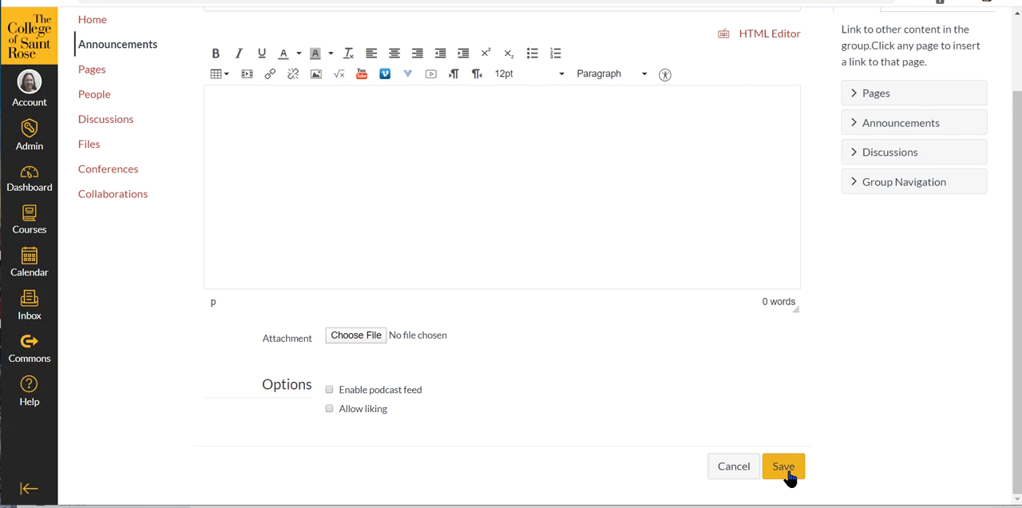
pyautogui.scroll(2, 320, 132)
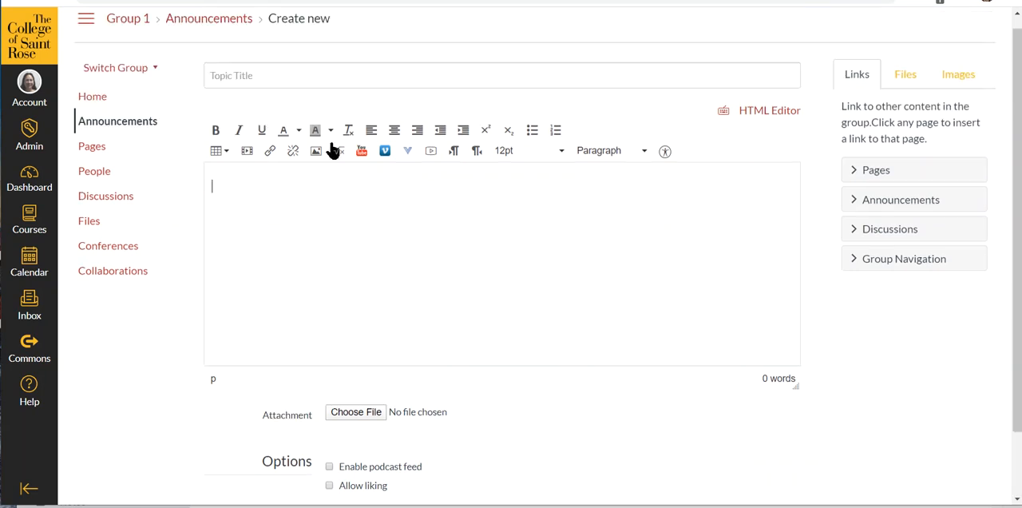
pyautogui.click(297, 89)
pyautogui.write('Announcement')
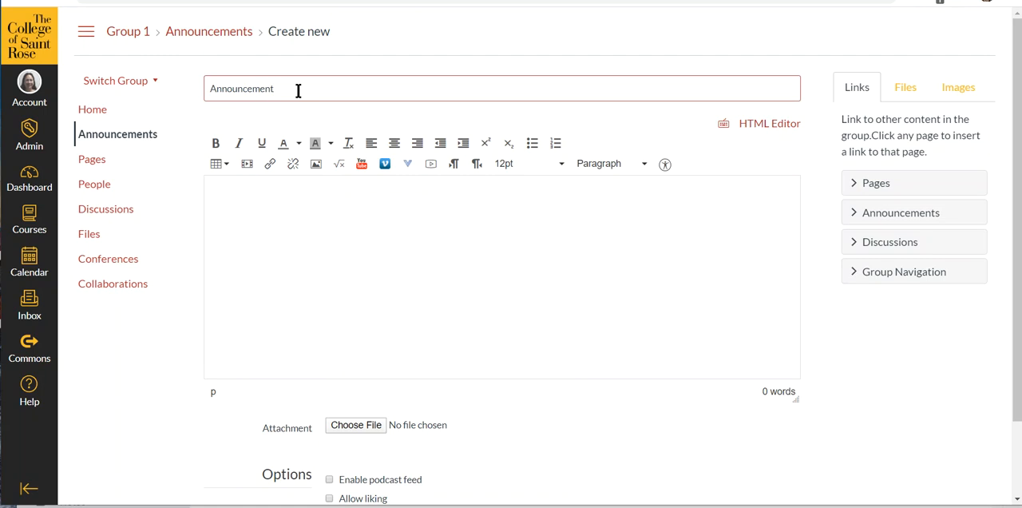
pyautogui.click(327, 198)
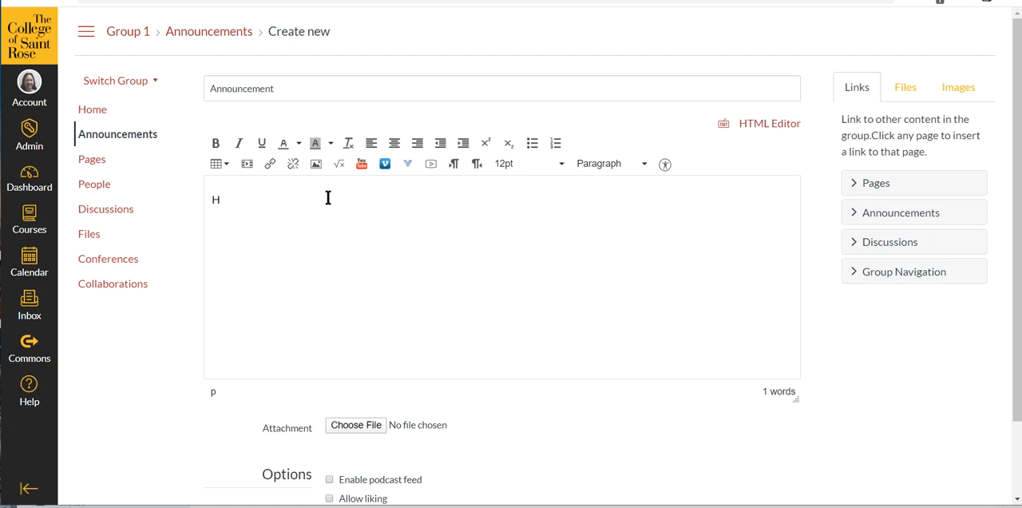
pyautogui.scroll(-2, 746, 262)
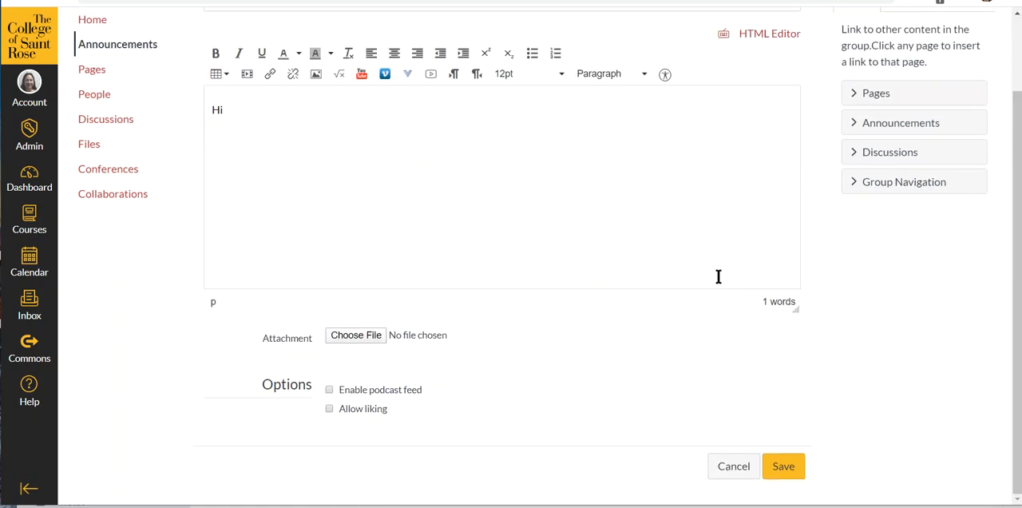
pyautogui.click(791, 471)
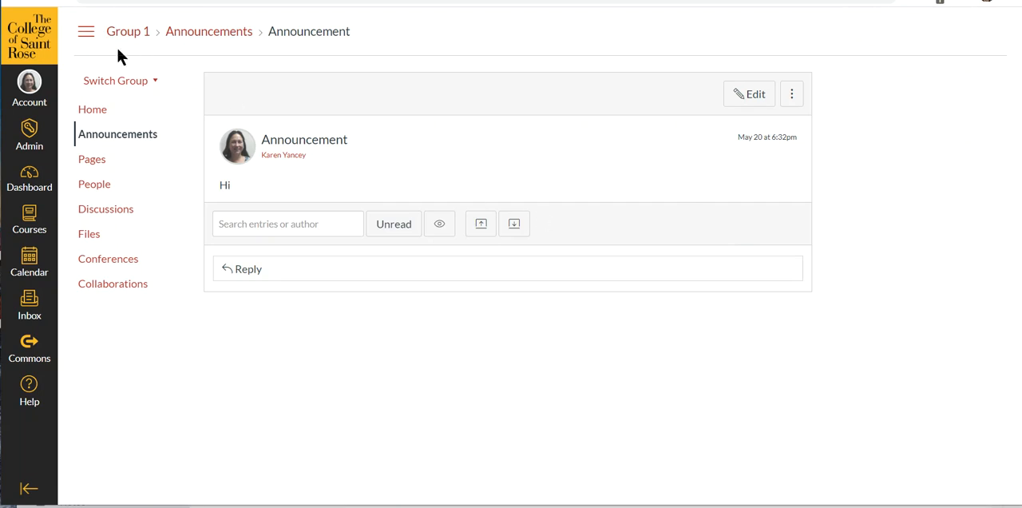
# - Check the additional options of the posted announcement and return to Group 1's homepage
pyautogui.click(793, 95)
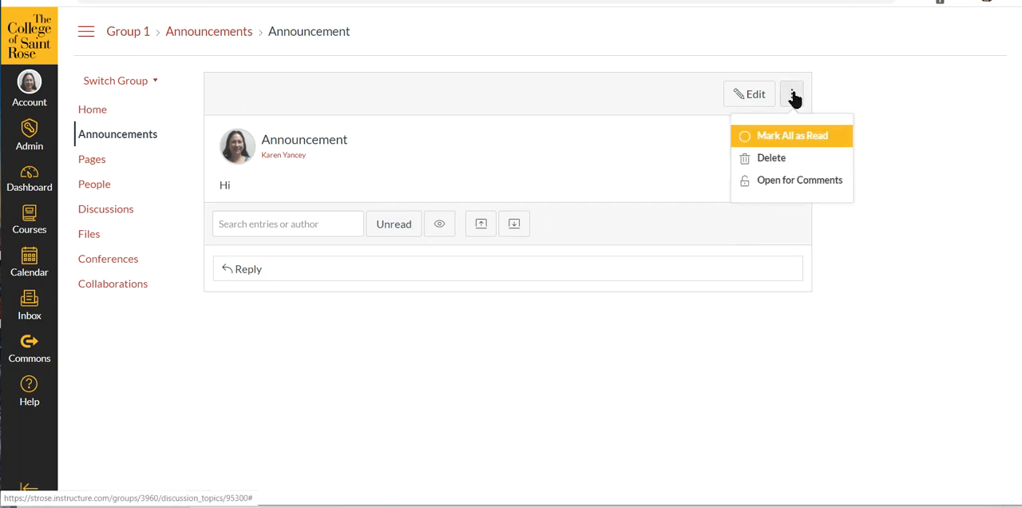
pyautogui.click(793, 97)
pyautogui.click(793, 97)
pyautogui.click(793, 97)
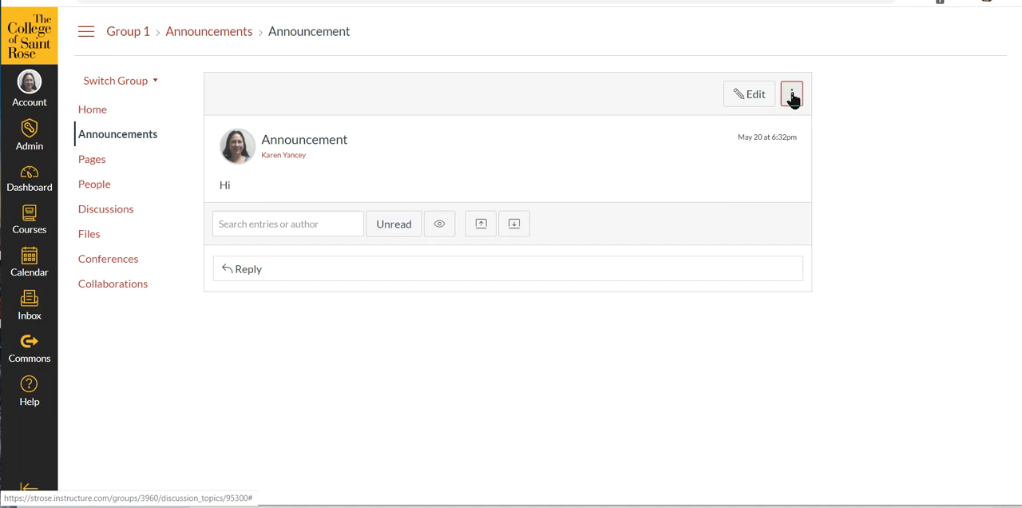
pyautogui.click(16, 1)
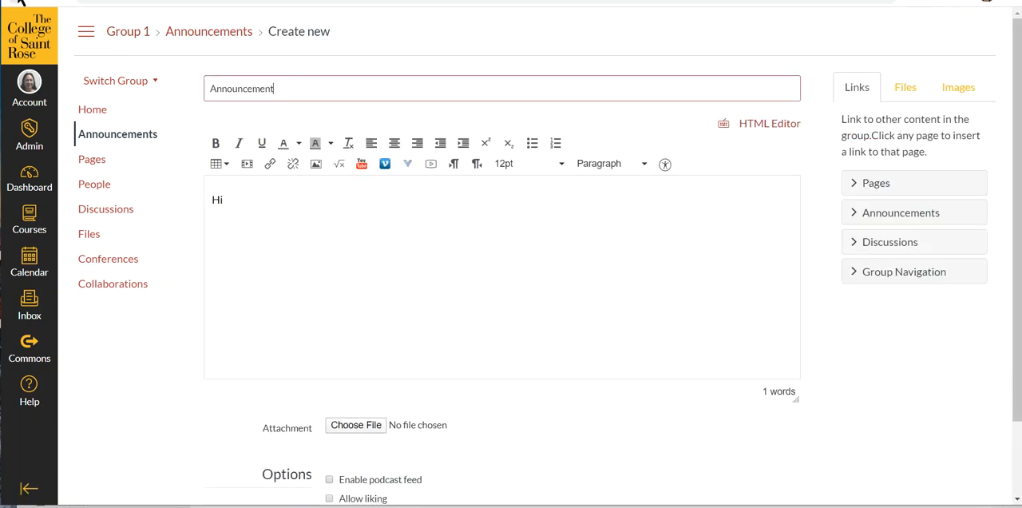
pyautogui.click(18, 1)
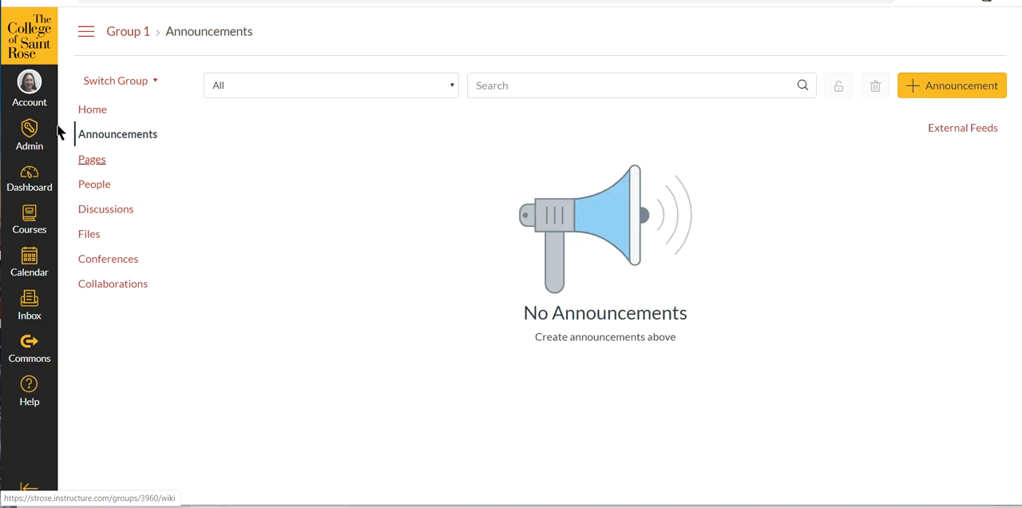
pyautogui.click(12, 2)
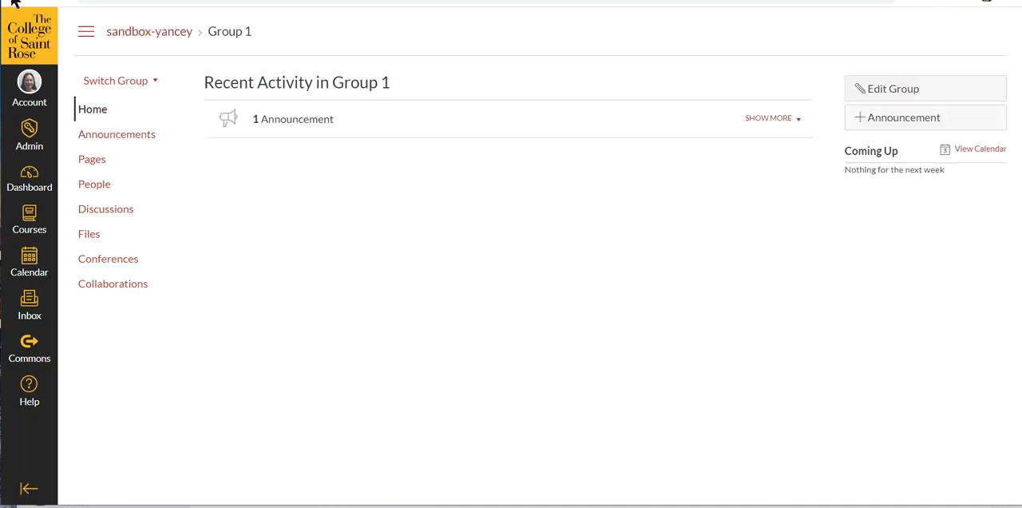
# - View the member list of Group 1, return to its homepage, and switch to Group 2
pyautogui.click(98, 188)
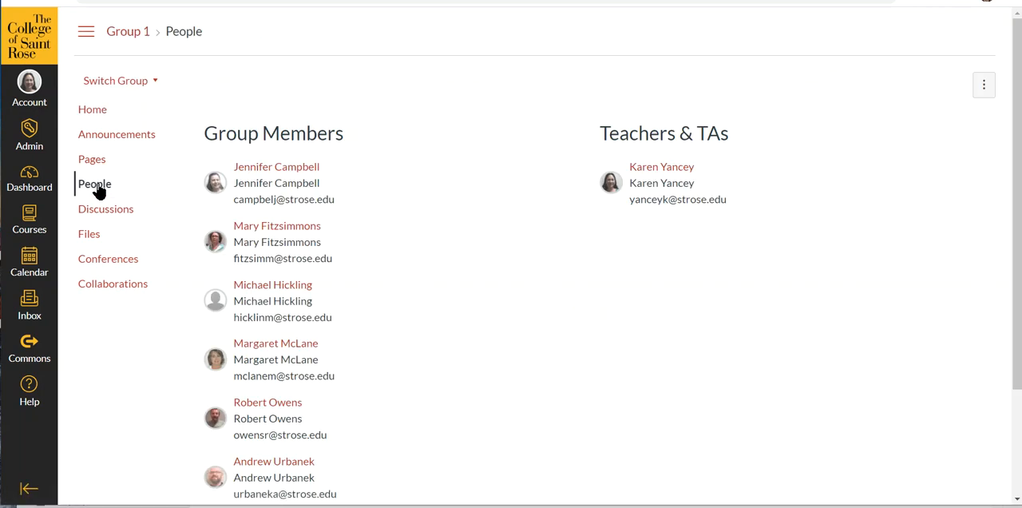
pyautogui.click(94, 113)
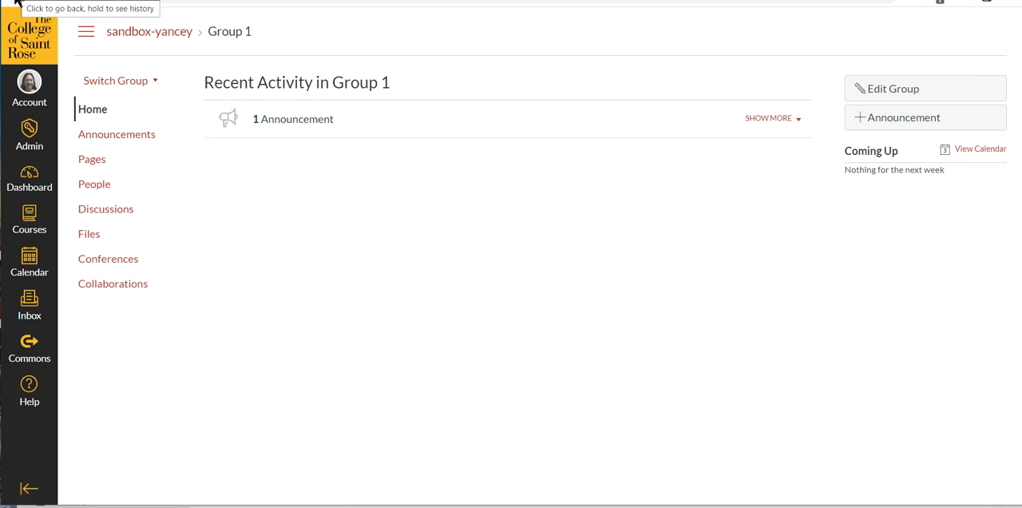
pyautogui.click(152, 83)
pyautogui.click(128, 135)
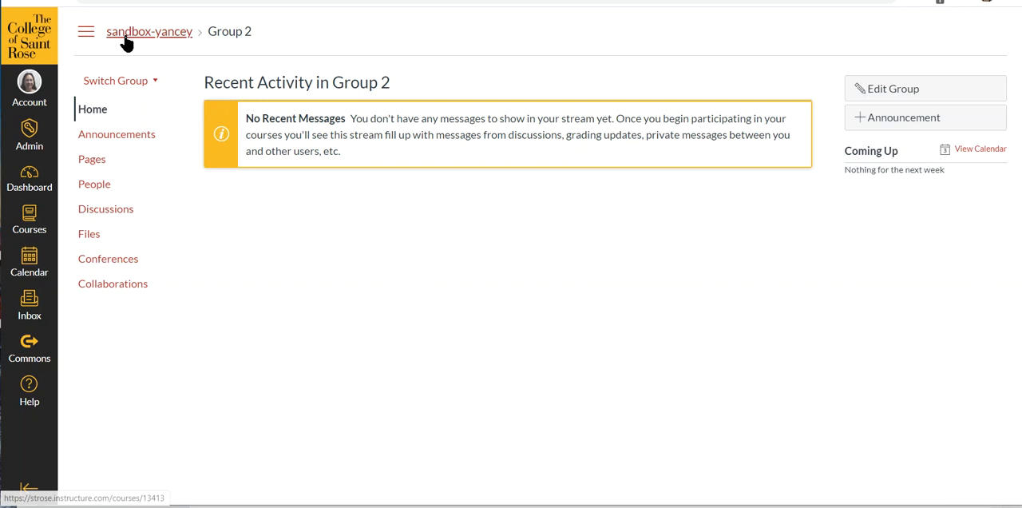
# - Go back from Group 2's homepage to the course's group sets page
pyautogui.click(85, 32)
pyautogui.click(86, 36)
pyautogui.click(17, 3)
pyautogui.click(18, 2)
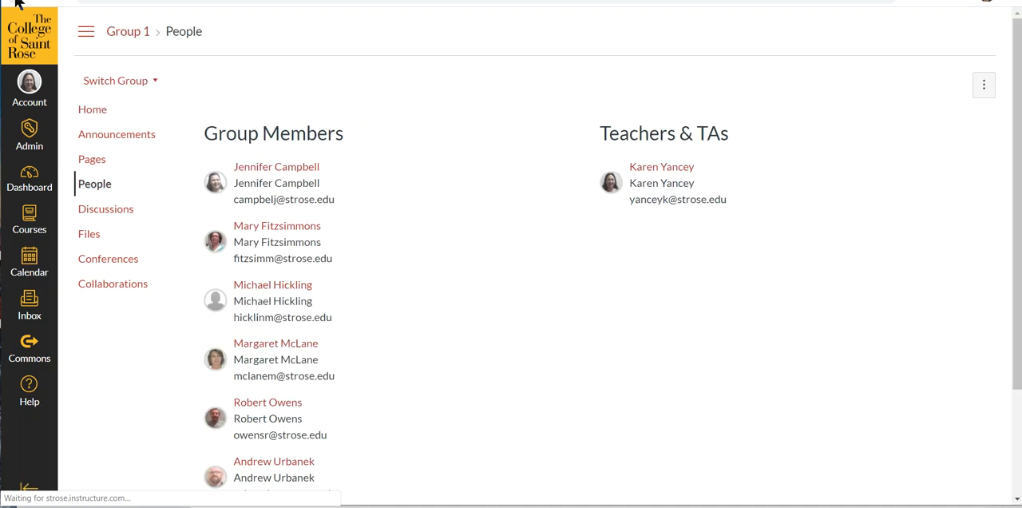
pyautogui.click(17, 2)
pyautogui.click(17, 3)
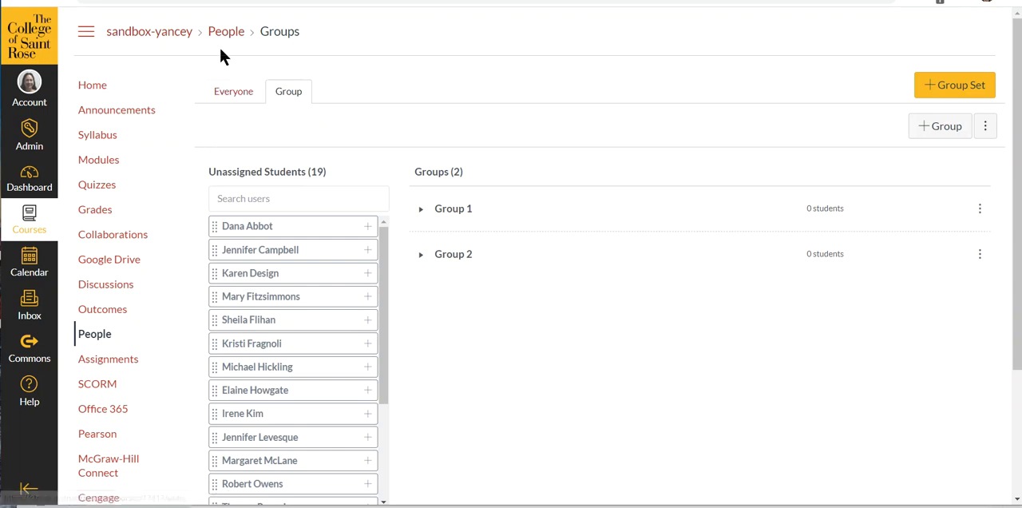
# - Start a new course discussion titled "Hi" with the text "Introduce yourself"
pyautogui.click(106, 289)
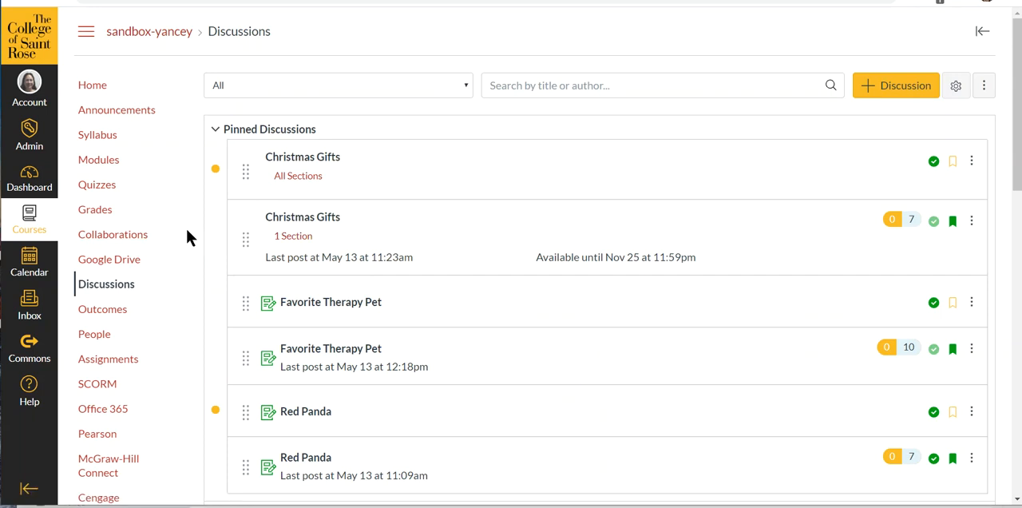
pyautogui.scroll(-2, 186, 230)
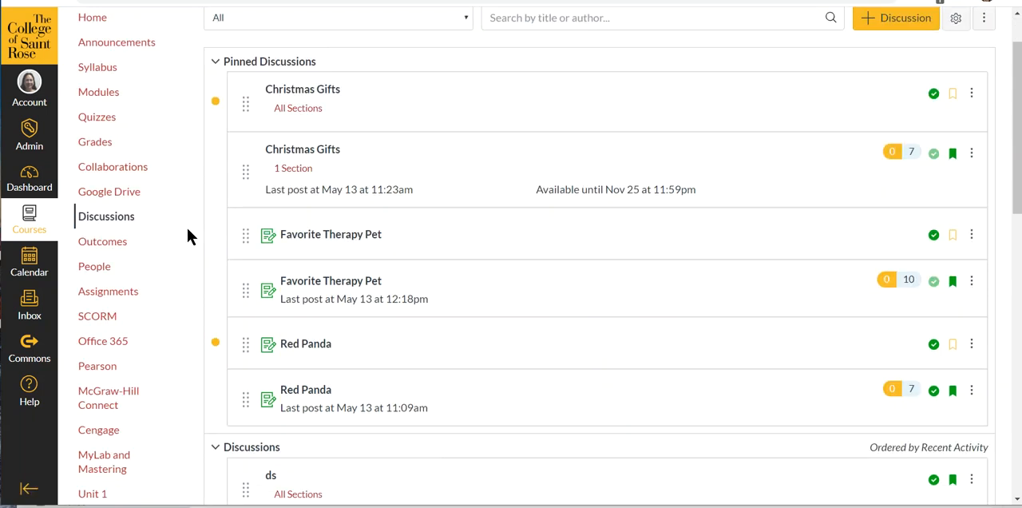
pyautogui.scroll(2, 187, 191)
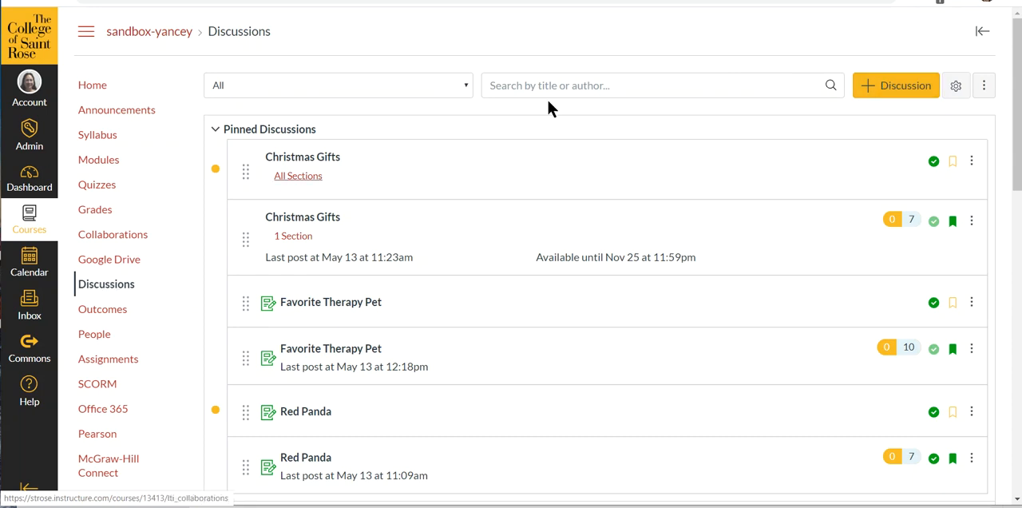
pyautogui.click(898, 88)
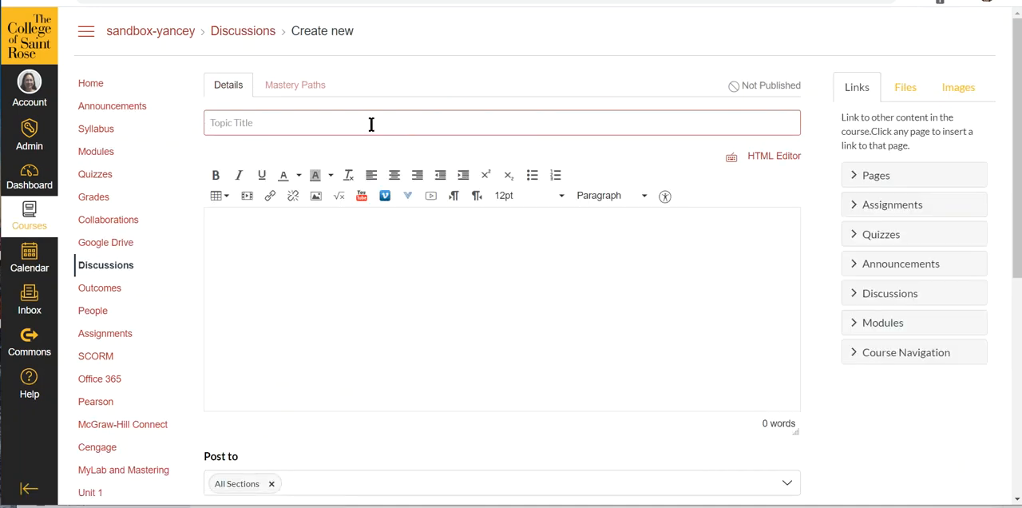
pyautogui.write('Hi')
pyautogui.click(387, 230)
pyautogui.write('Introduce yourself')
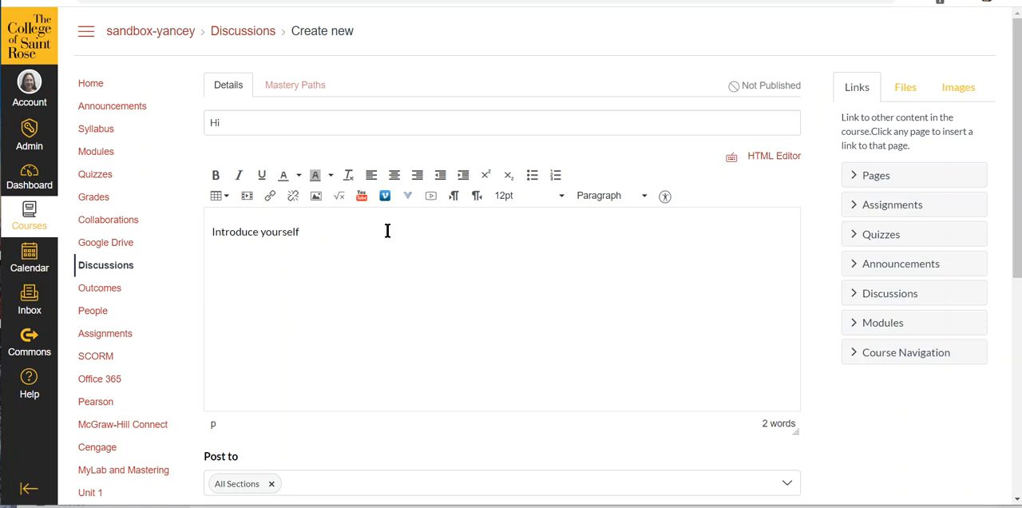
# - Make the new topic a group discussion that uses the group set named Group
pyautogui.scroll(-5, 625, 221)
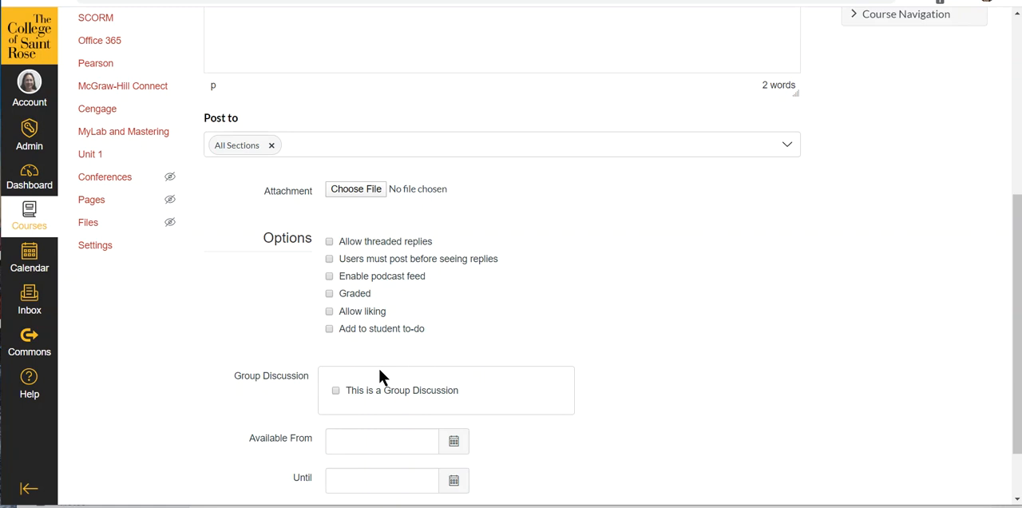
pyautogui.click(335, 390)
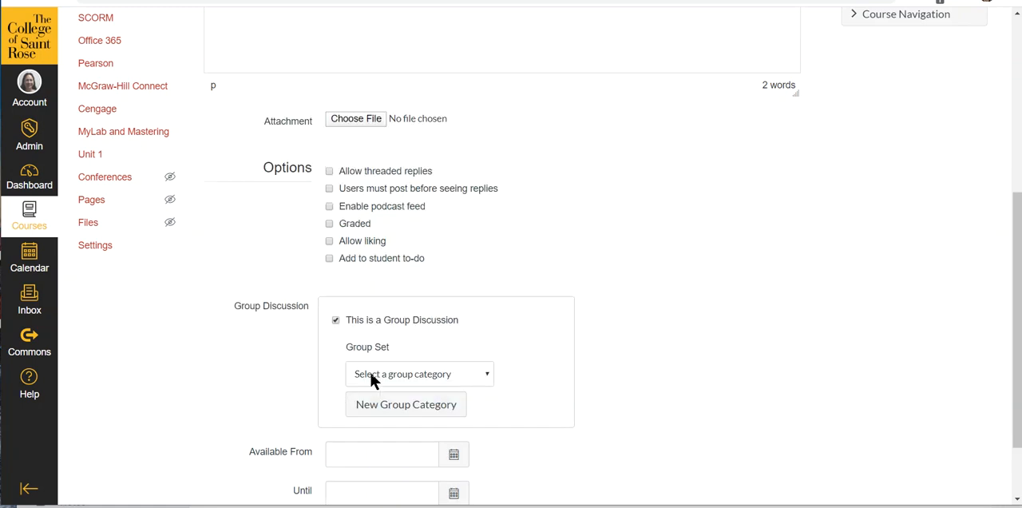
pyautogui.scroll(-3, 708, 273)
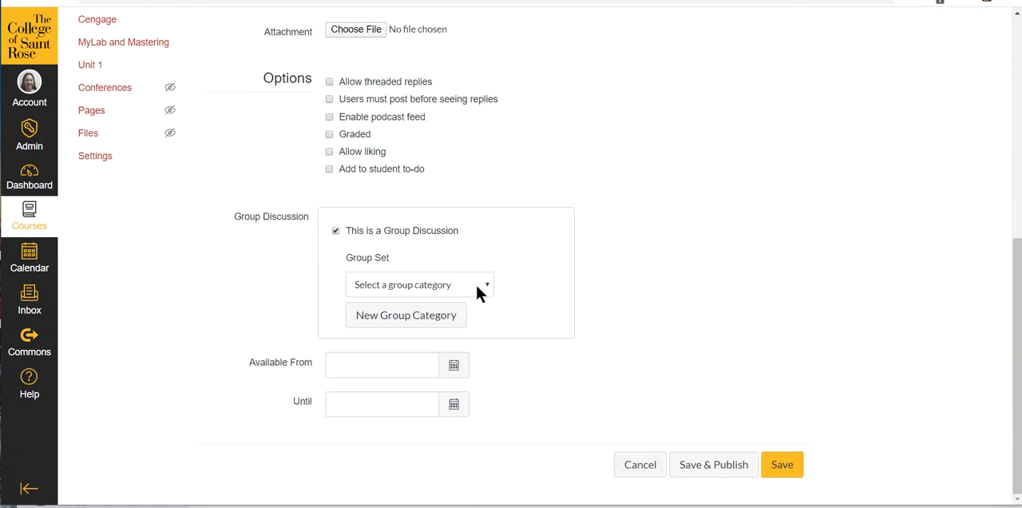
pyautogui.click(486, 288)
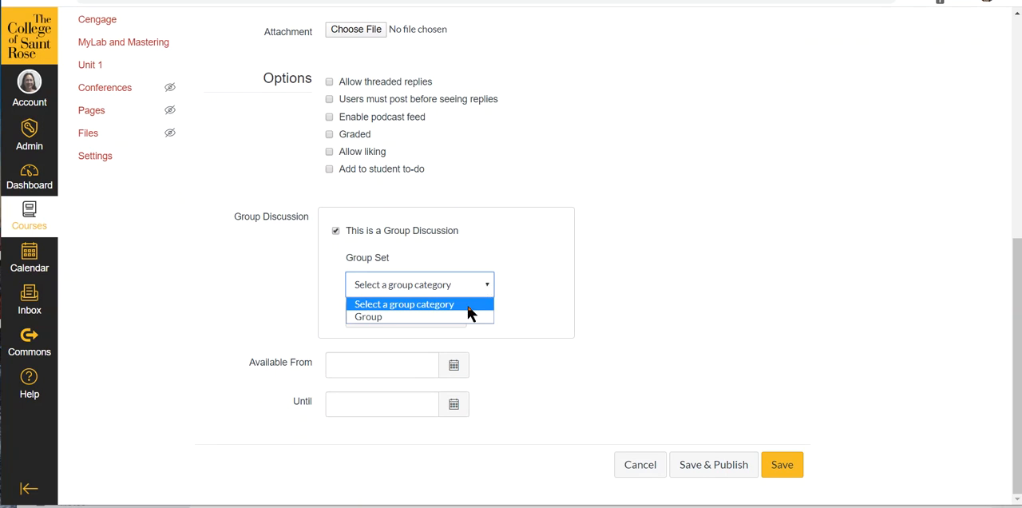
pyautogui.click(469, 319)
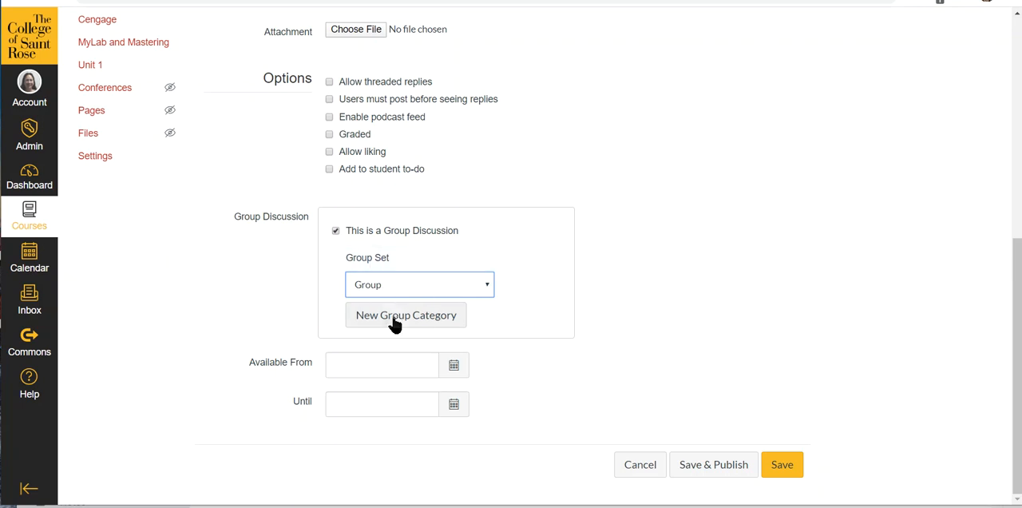
# - Create a group set named "New Group" from the discussion's group options, splitting students into 2 groups
pyautogui.click(431, 320)
pyautogui.click(501, 162)
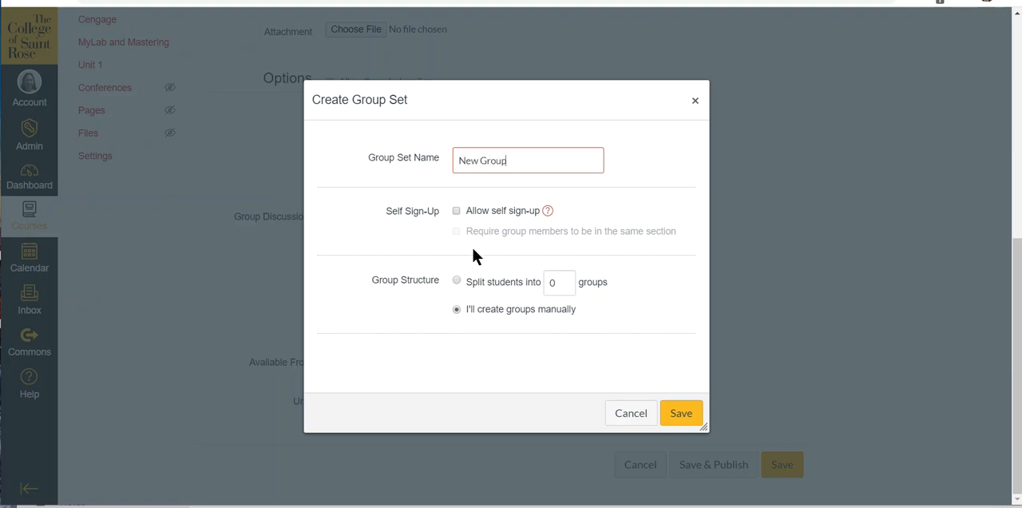
pyautogui.click(457, 283)
pyautogui.click(564, 294)
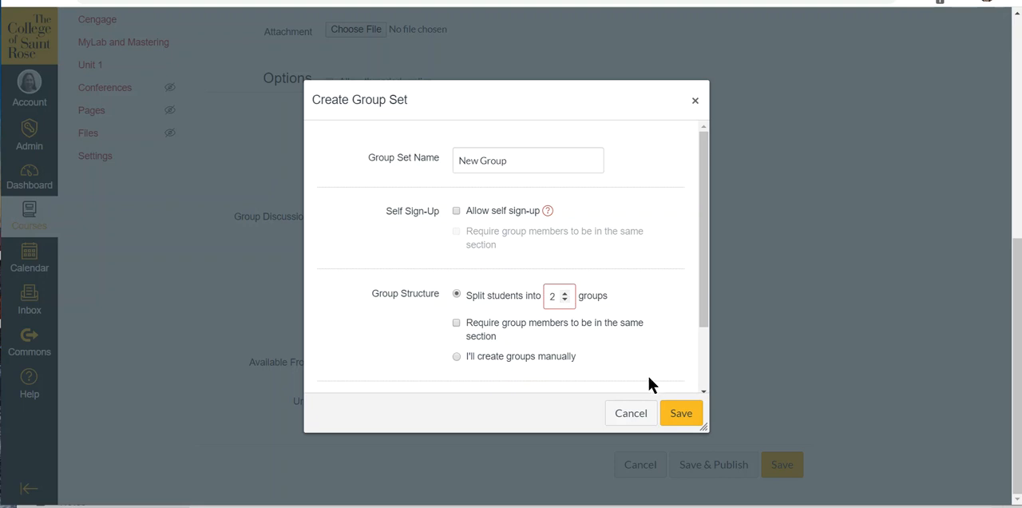
pyautogui.click(677, 415)
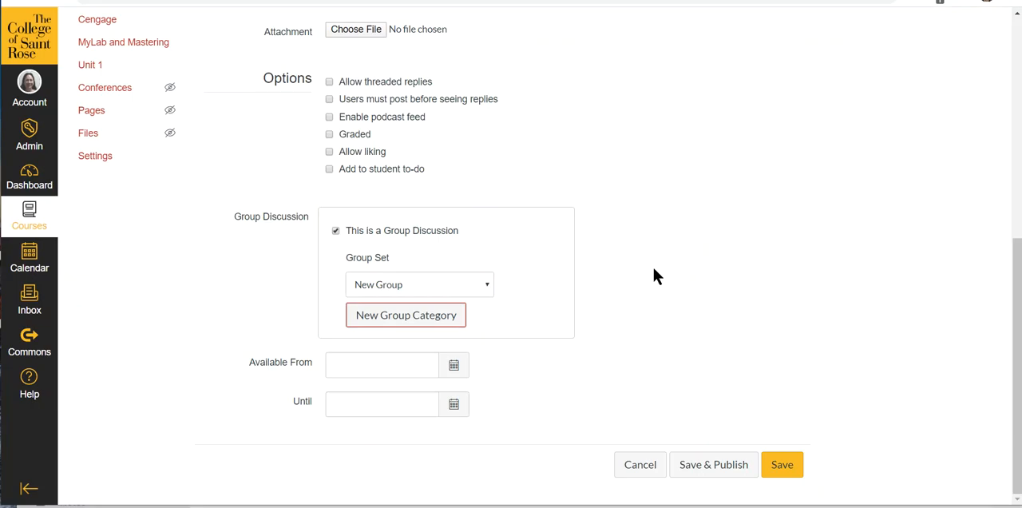
# - Assign the discussion to the group set named Group and save and publish it
pyautogui.click(484, 284)
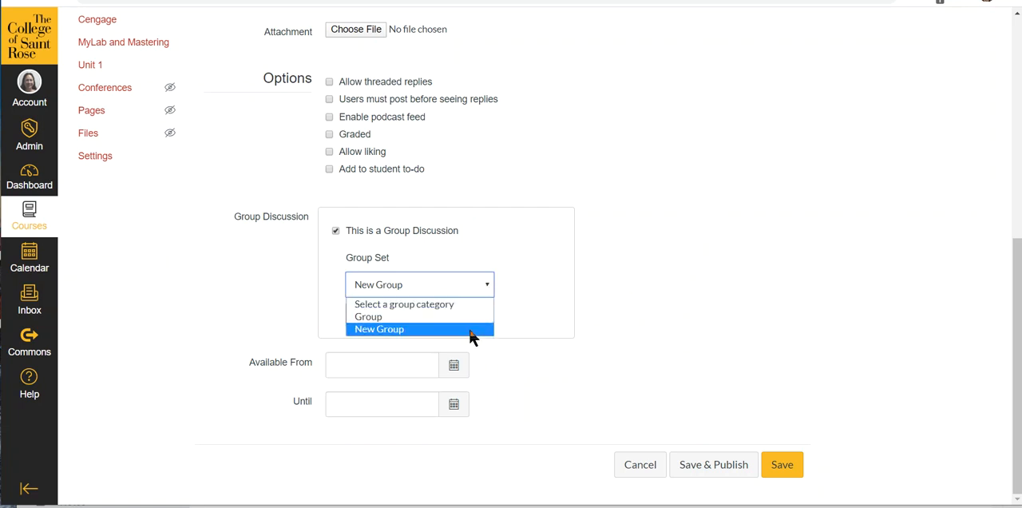
pyautogui.click(467, 317)
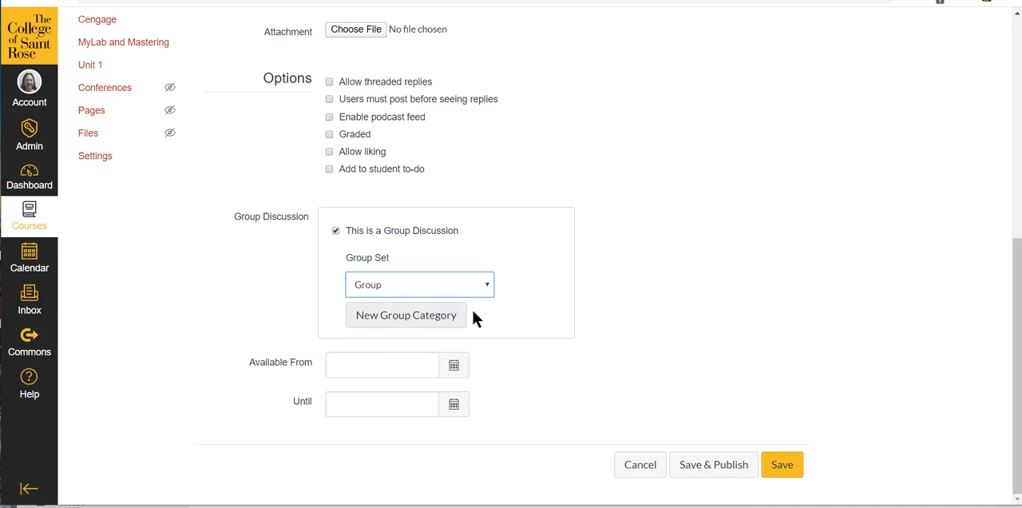
pyautogui.click(731, 475)
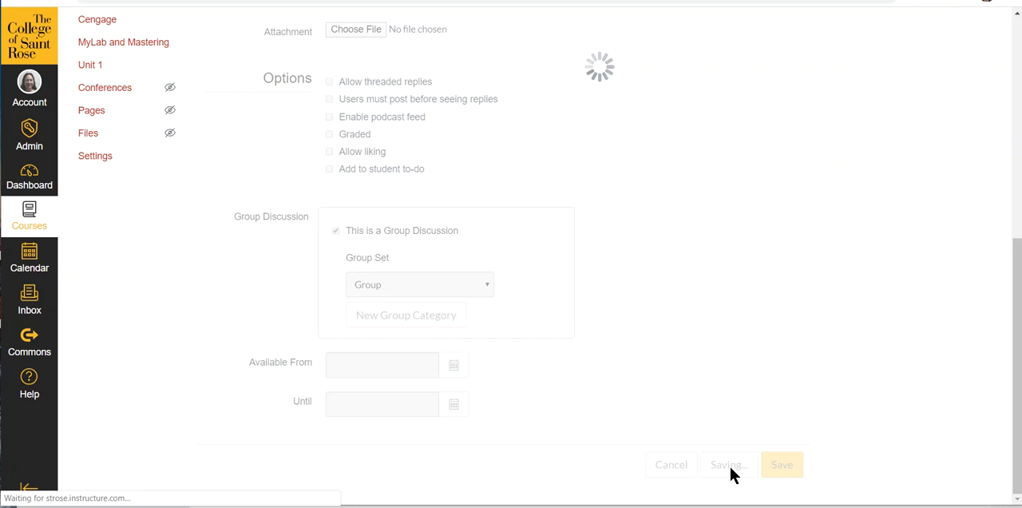
# - Start another course discussion titled "Spring" with the text "Talk about Spring."
pyautogui.click(113, 289)
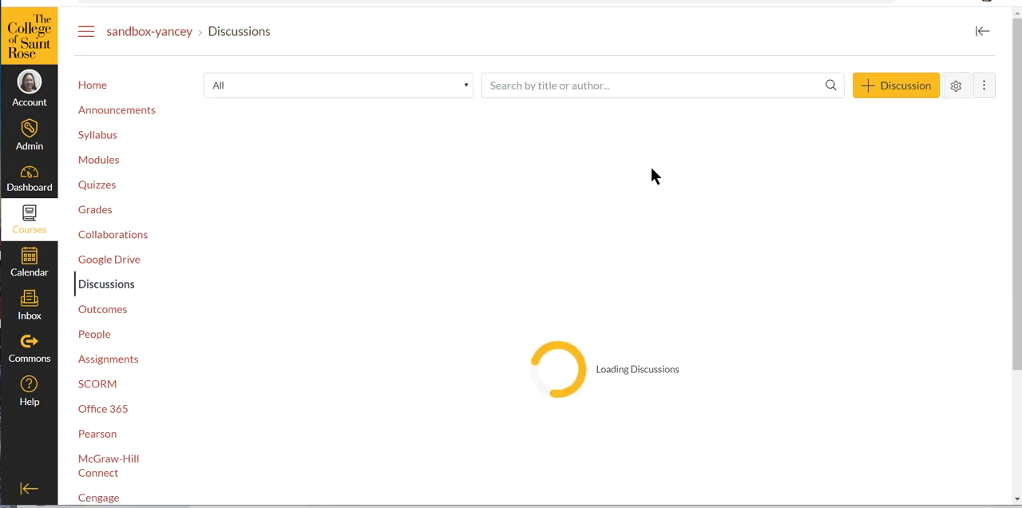
pyautogui.click(875, 90)
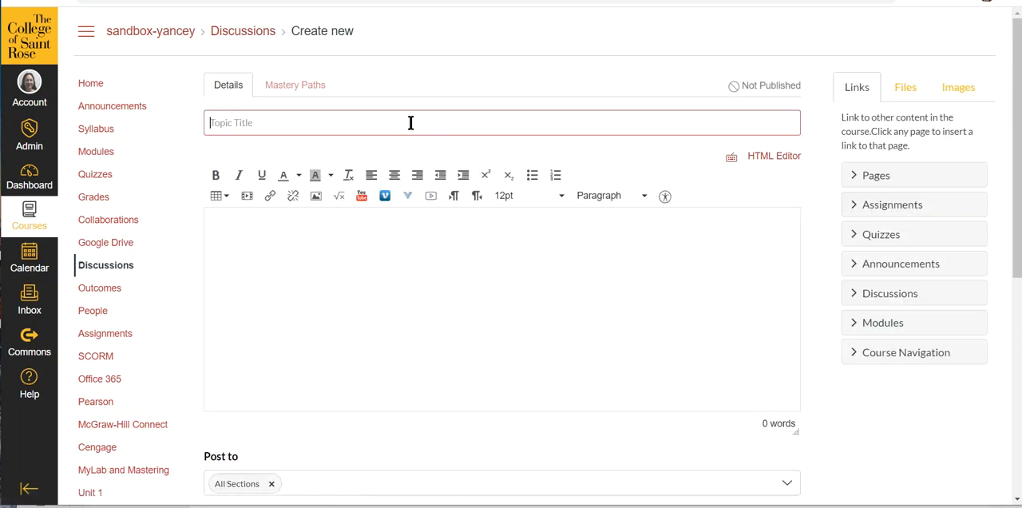
pyautogui.write('Spring')
pyautogui.click(435, 251)
pyautogui.write('Talk about S')
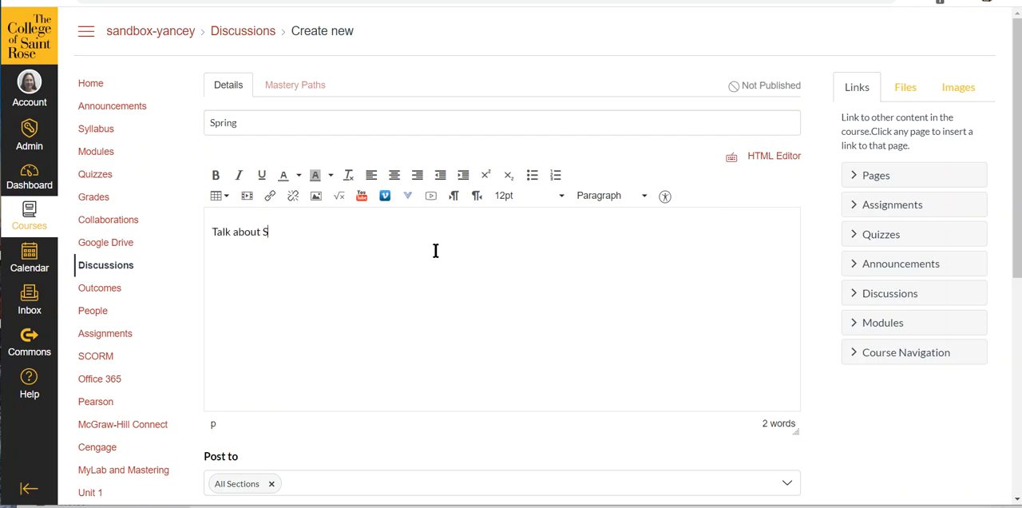
pyautogui.write('pring')
# - Make the Spring topic a group discussion that uses the New Group set, and save and publish it
pyautogui.scroll(-1, 616, 298)
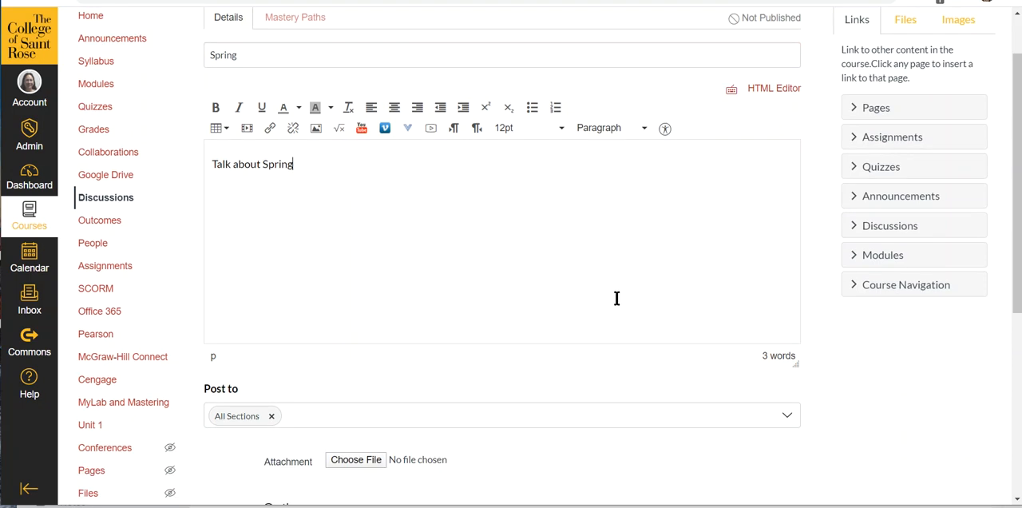
pyautogui.scroll(-4, 619, 294)
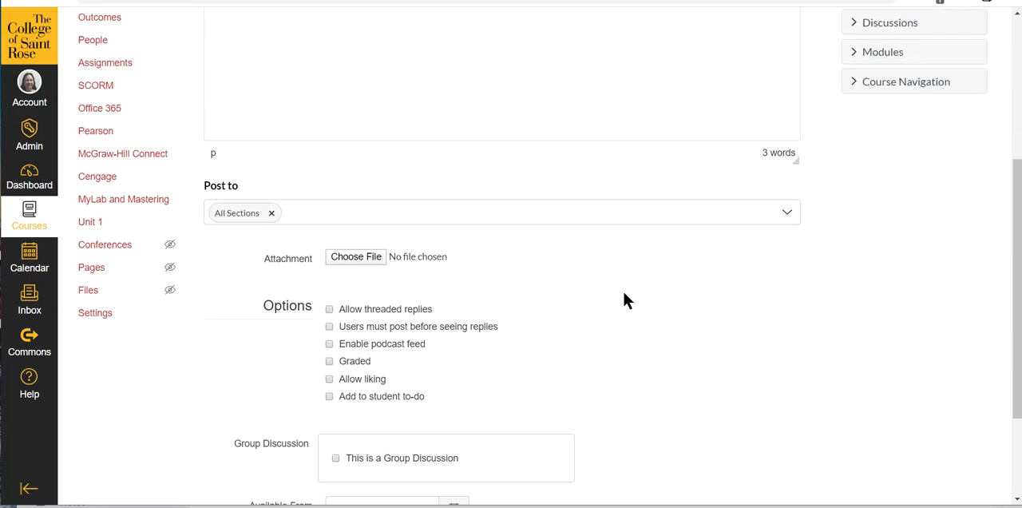
pyautogui.click(334, 391)
pyautogui.scroll(-1, 334, 397)
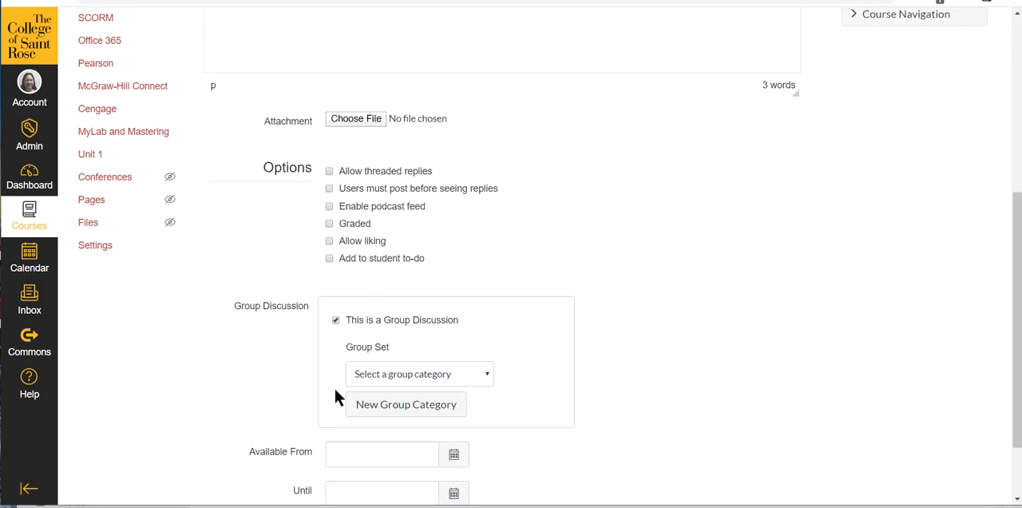
pyautogui.click(484, 375)
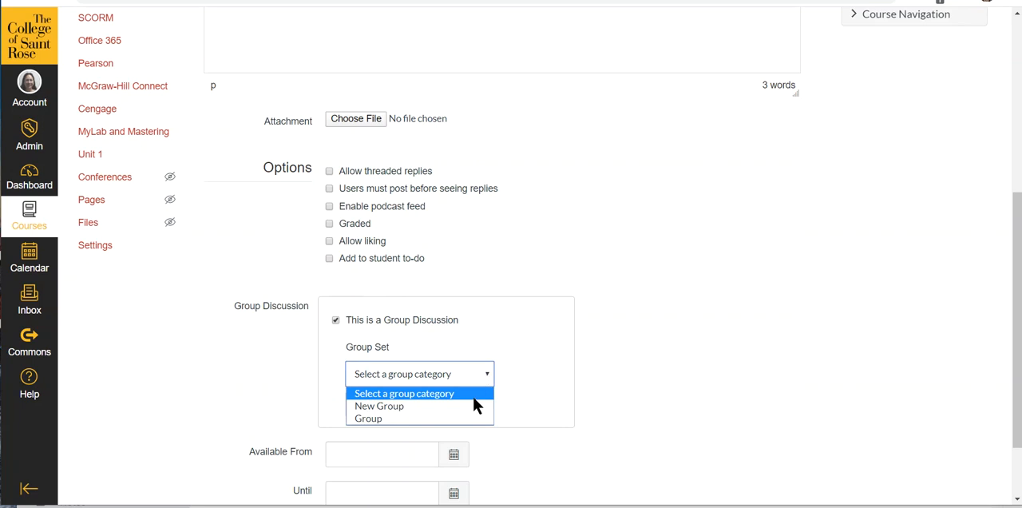
pyautogui.click(474, 404)
pyautogui.scroll(-1, 695, 303)
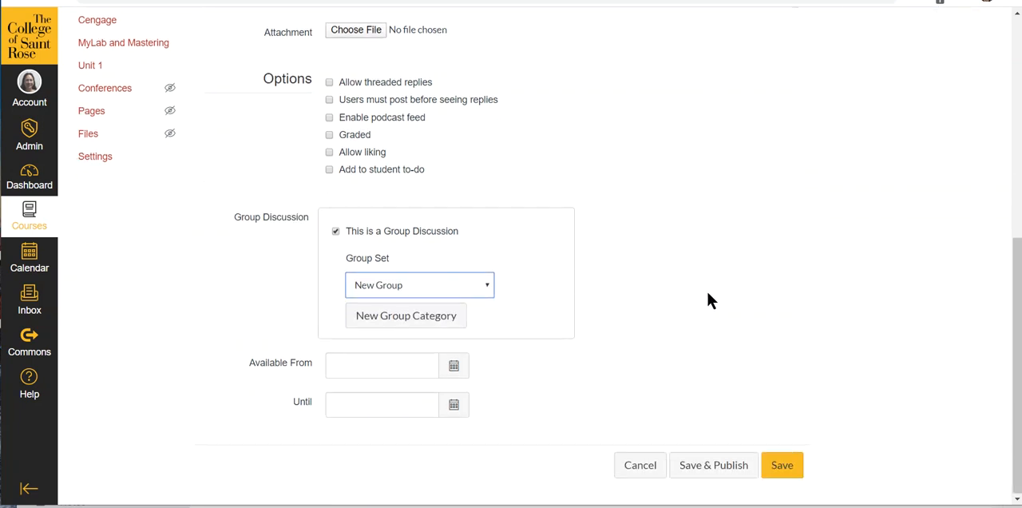
pyautogui.click(747, 470)
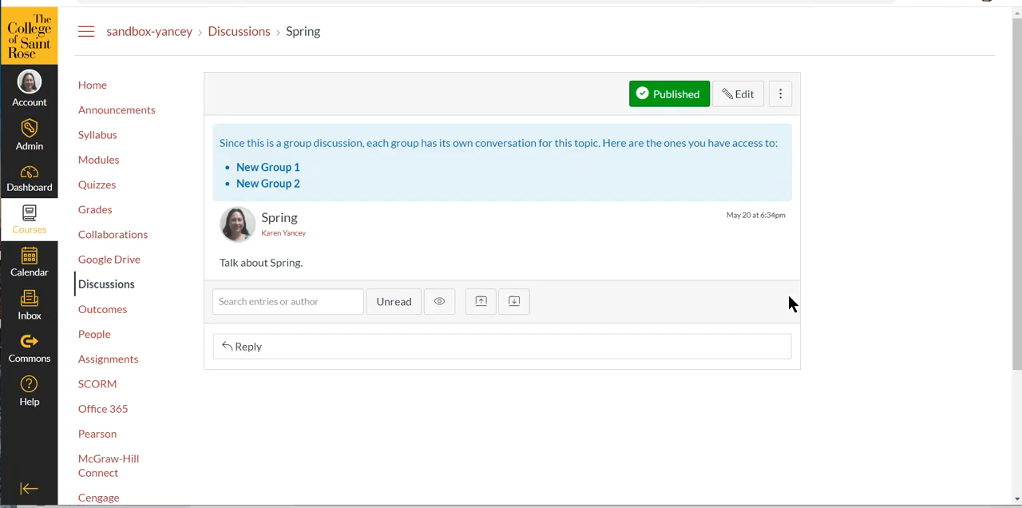
# - Return to the course's discussions list and look through it down to the regular discussions
pyautogui.click(119, 289)
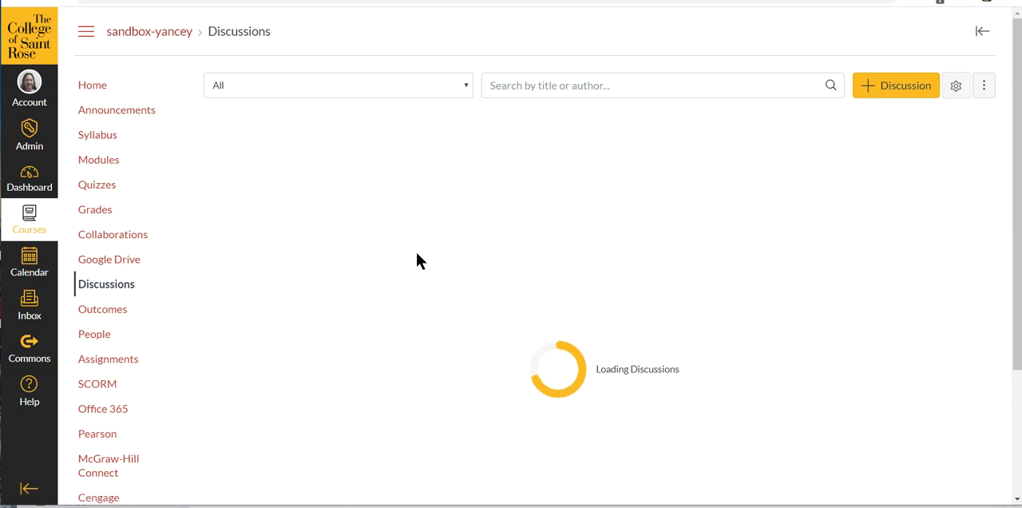
pyautogui.scroll(-1, 515, 199)
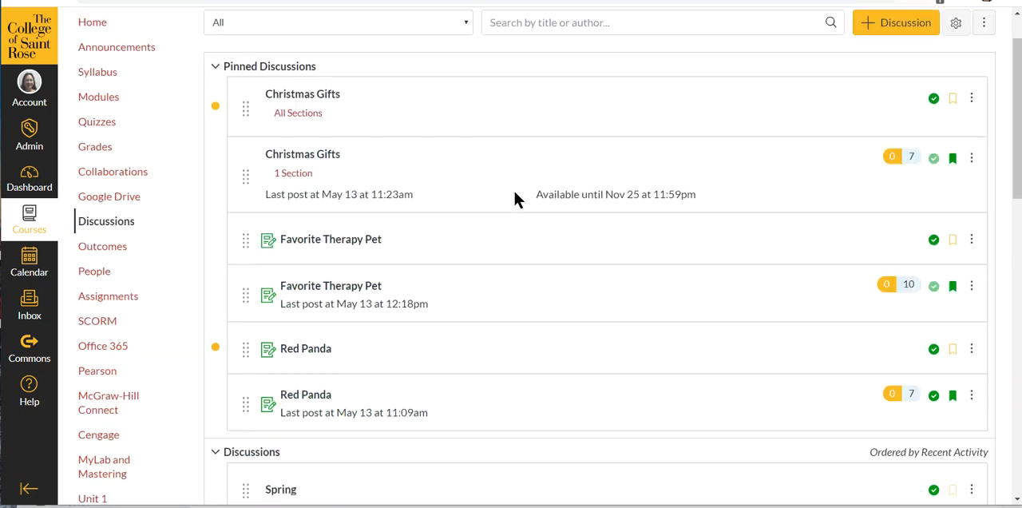